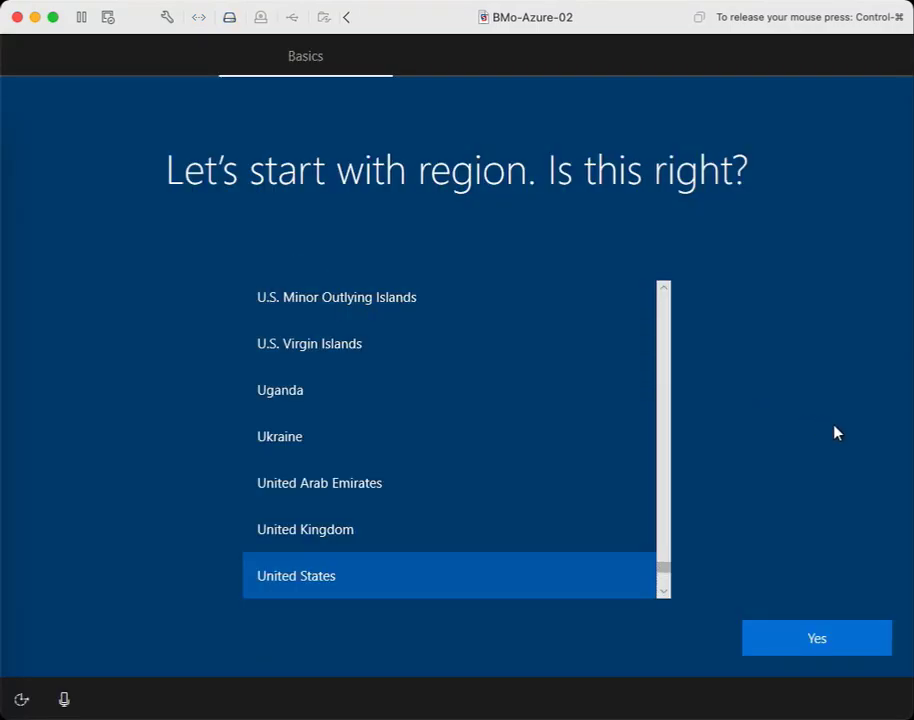
- Keep United States as the region on the Windows setup region page
click(814, 641)
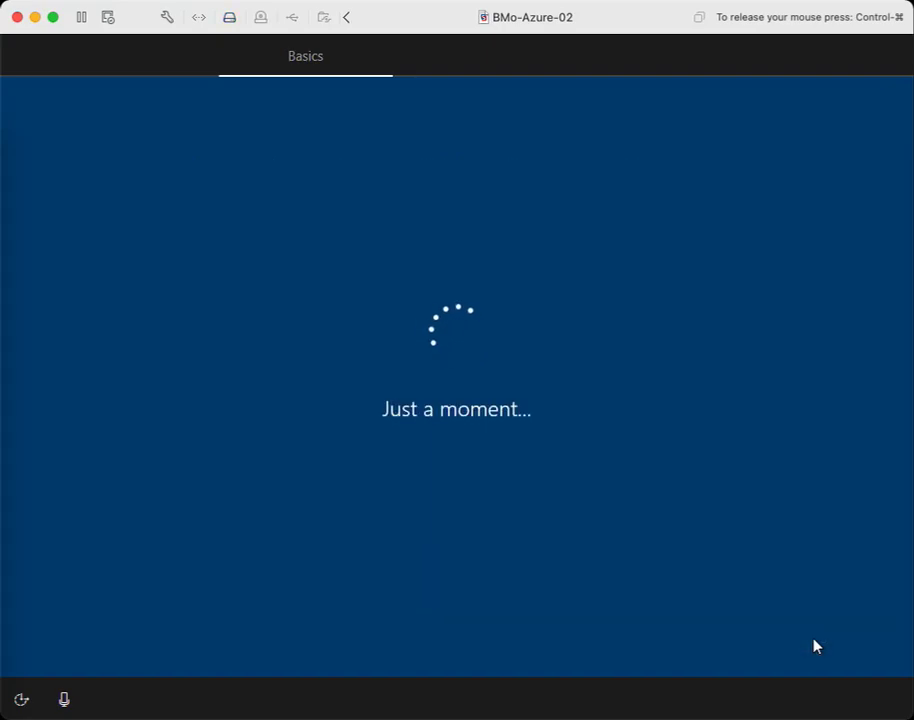
- Accept the US keyboard layout and skip adding a second layout
click(814, 641)
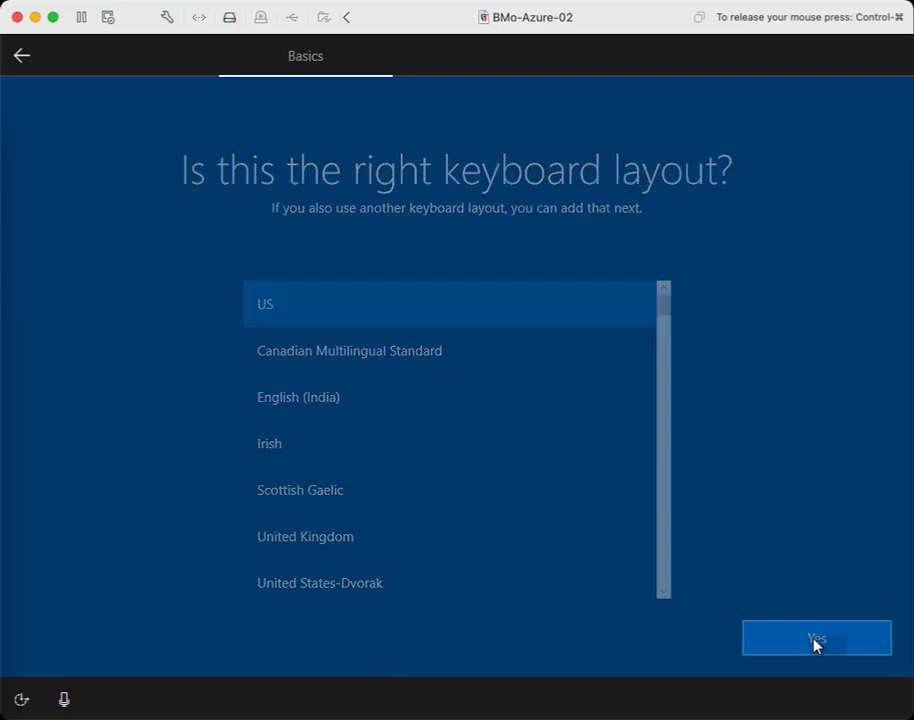
click(814, 641)
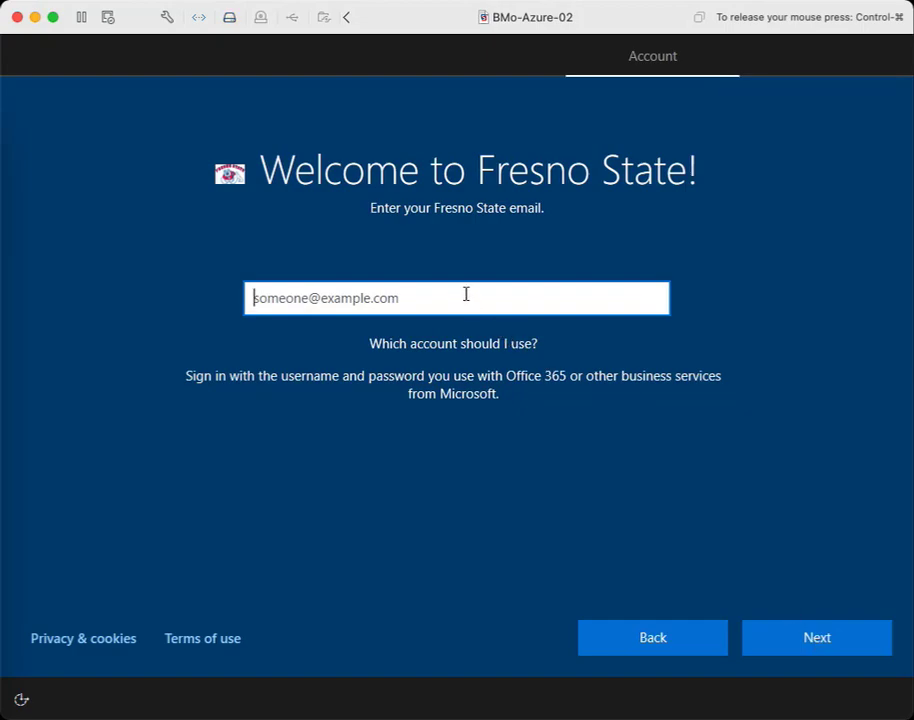
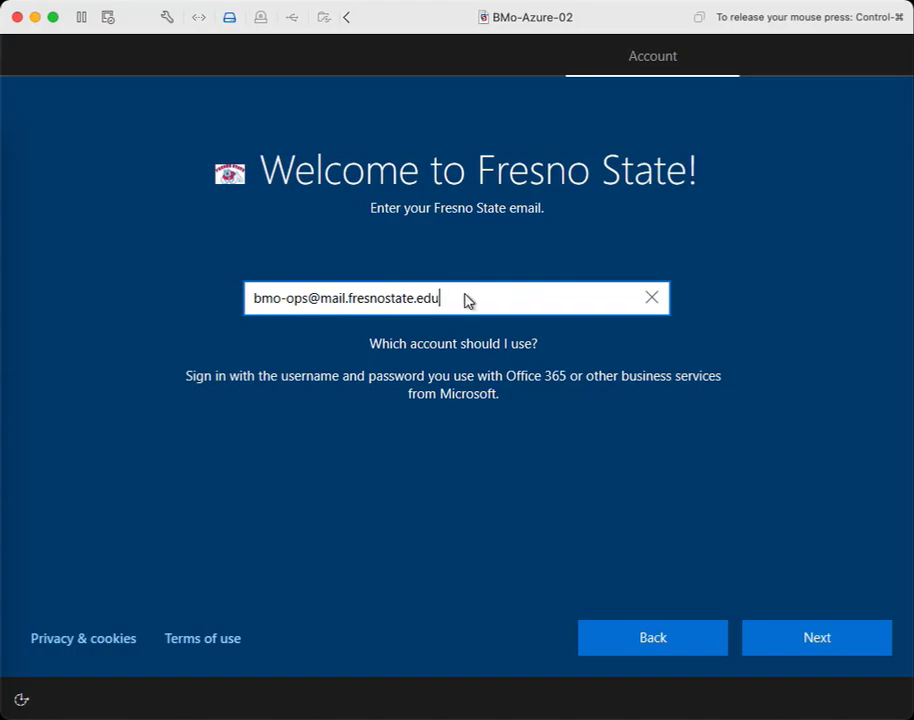
key(Return)
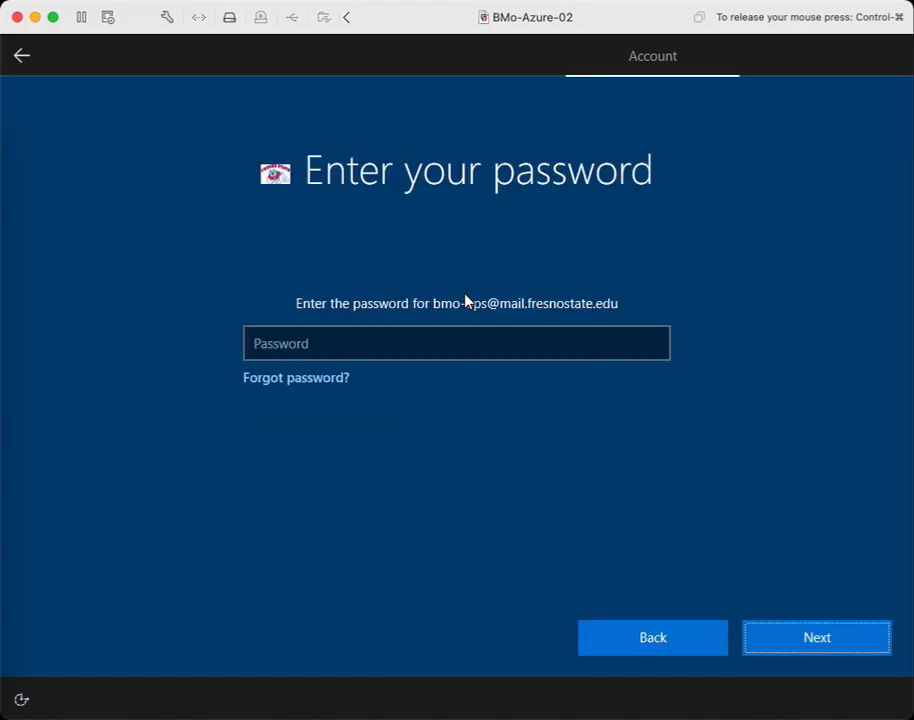
key(ctrl+v)
key(Return)
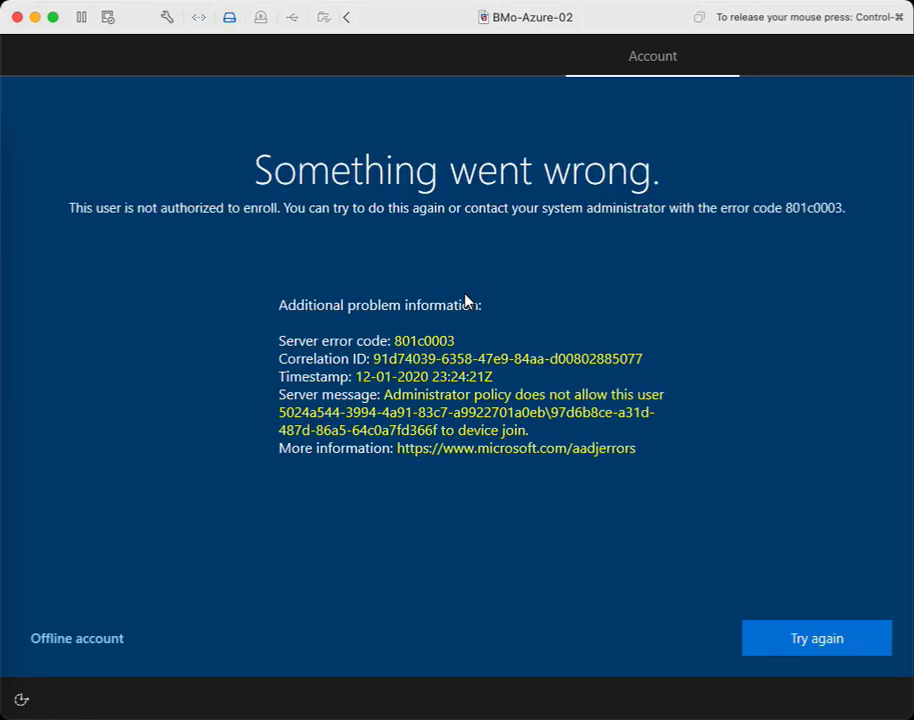
- Sign in with a different Fresno State work email and its password to start device setup
click(821, 648)
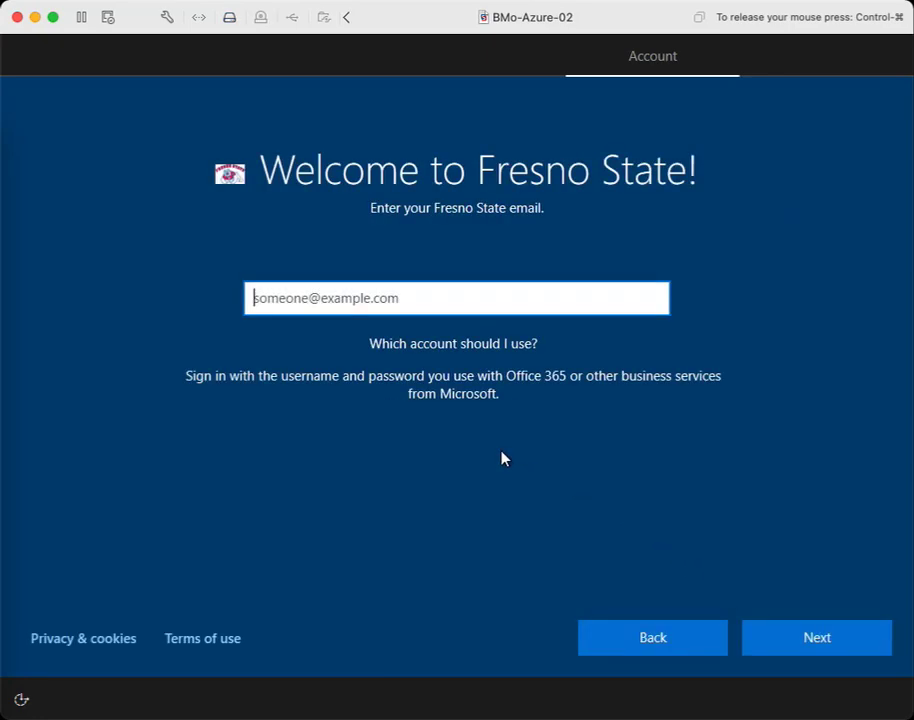
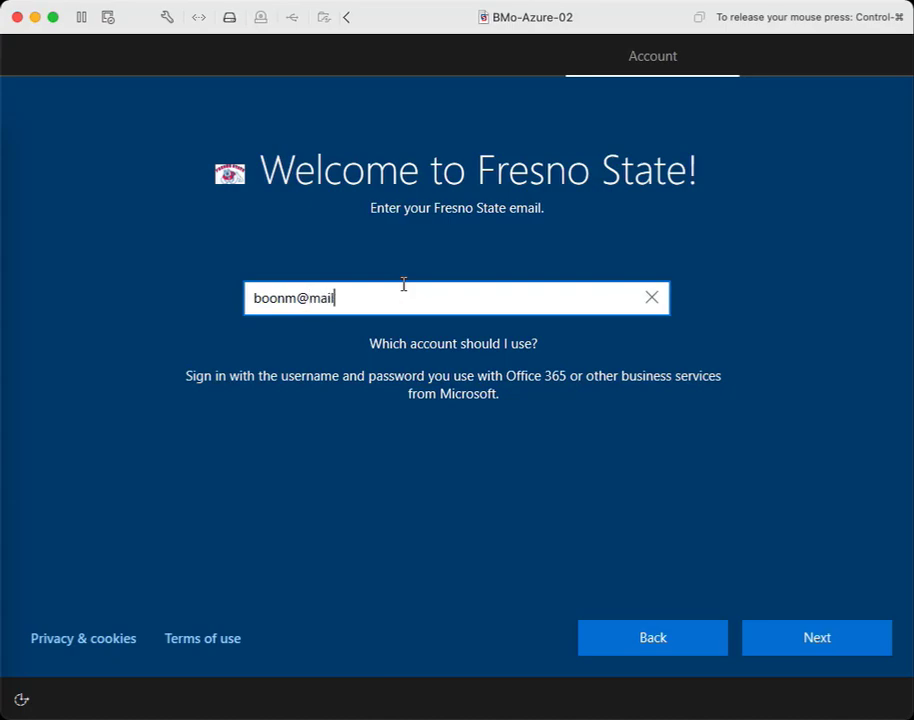
key(Return)
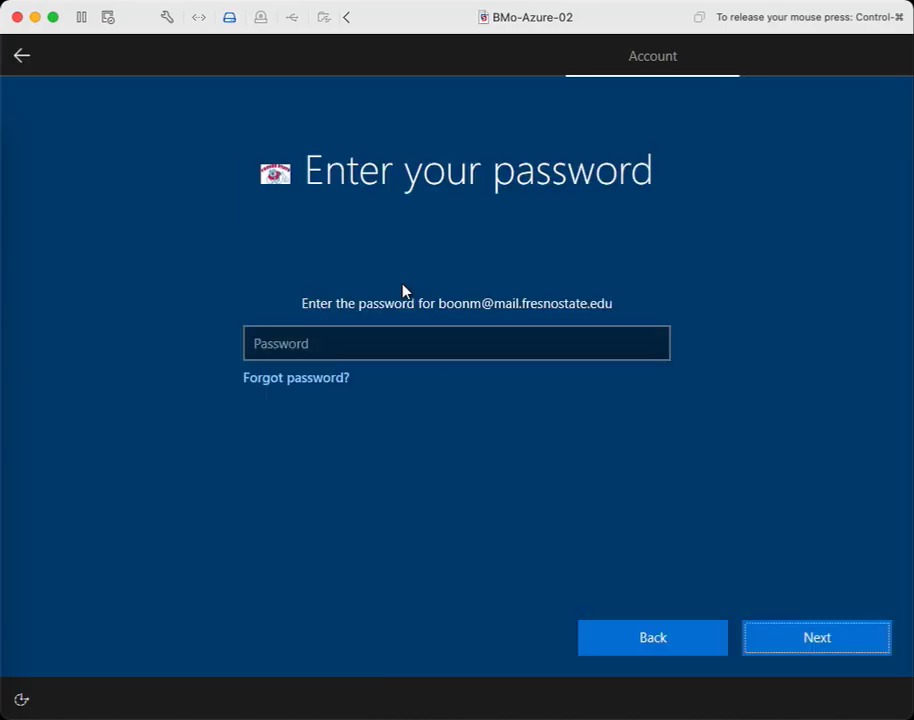
click(420, 335)
text(*********)
key(Return)
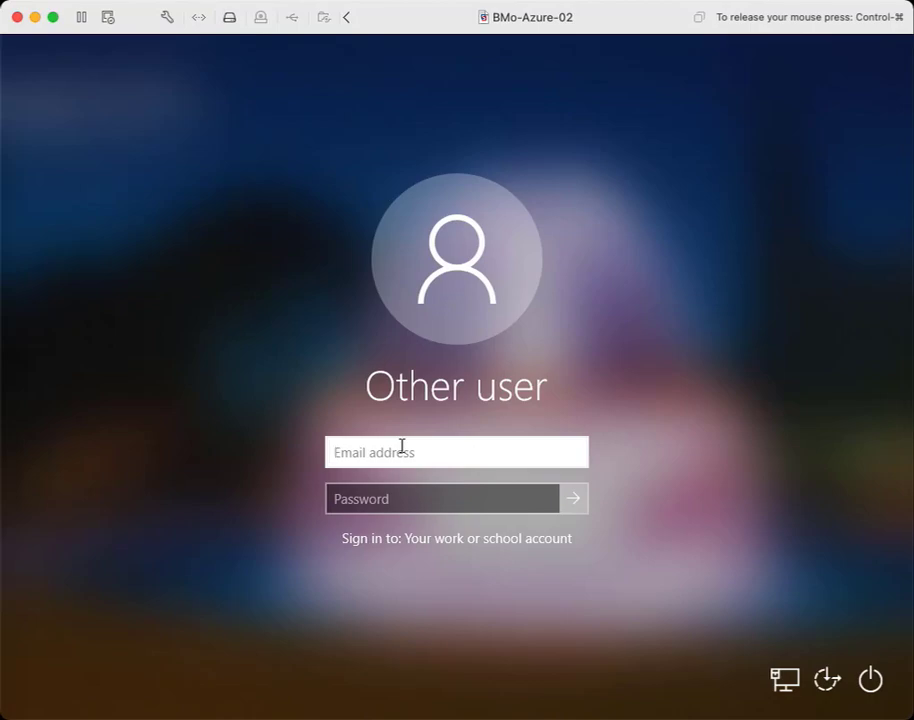
- Try Other user sign-in with a work email and pasted password, then dismiss the rejection
text(b)
key(BackSpace)
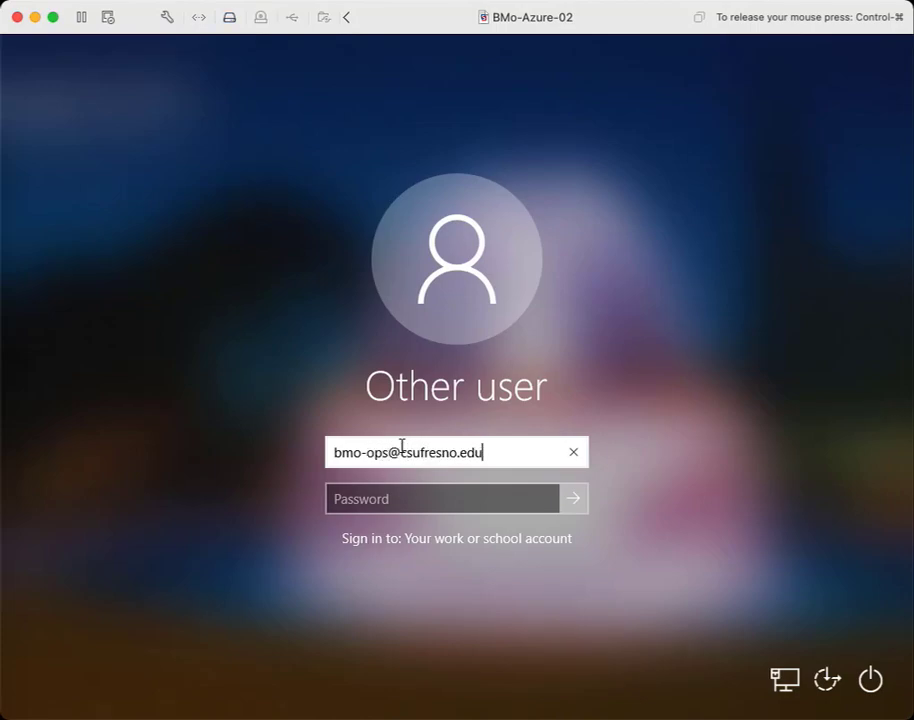
key(Tab)
text(•)
key(BackSpace)
key(ctrl+v)
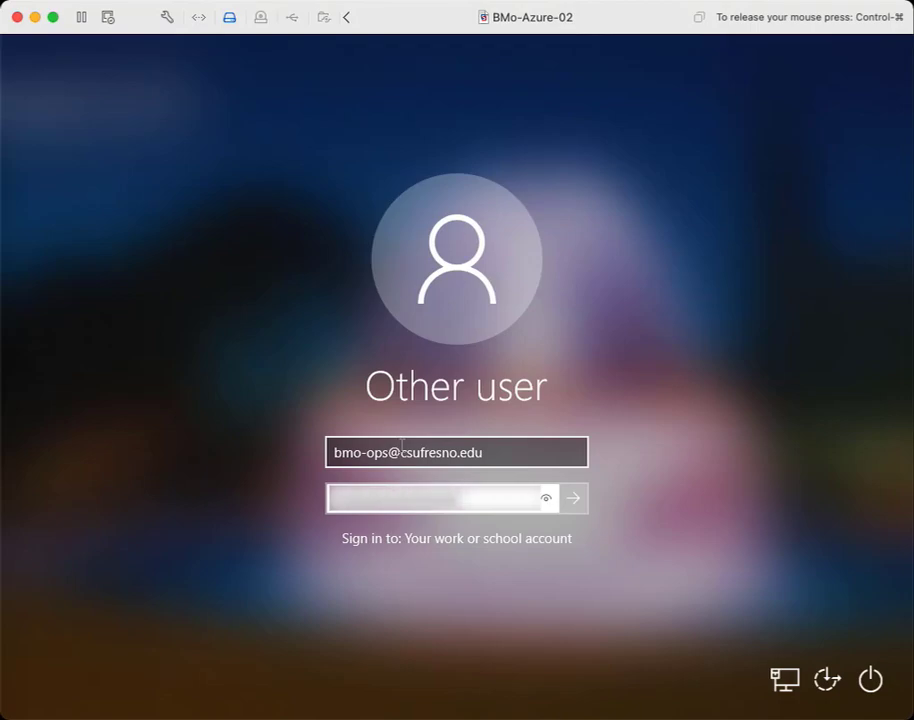
key(Return)
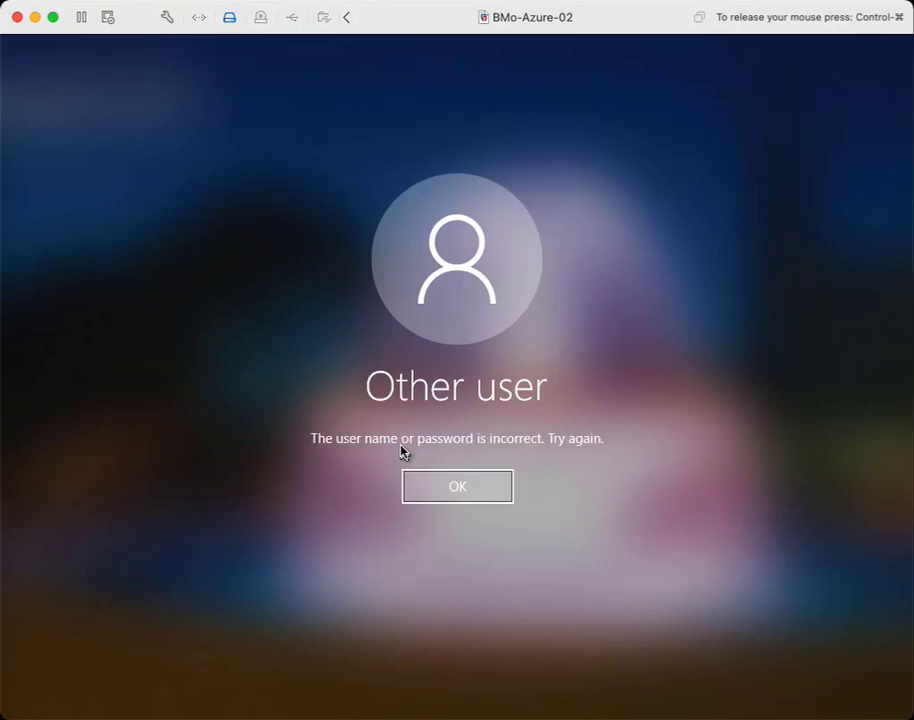
click(452, 487)
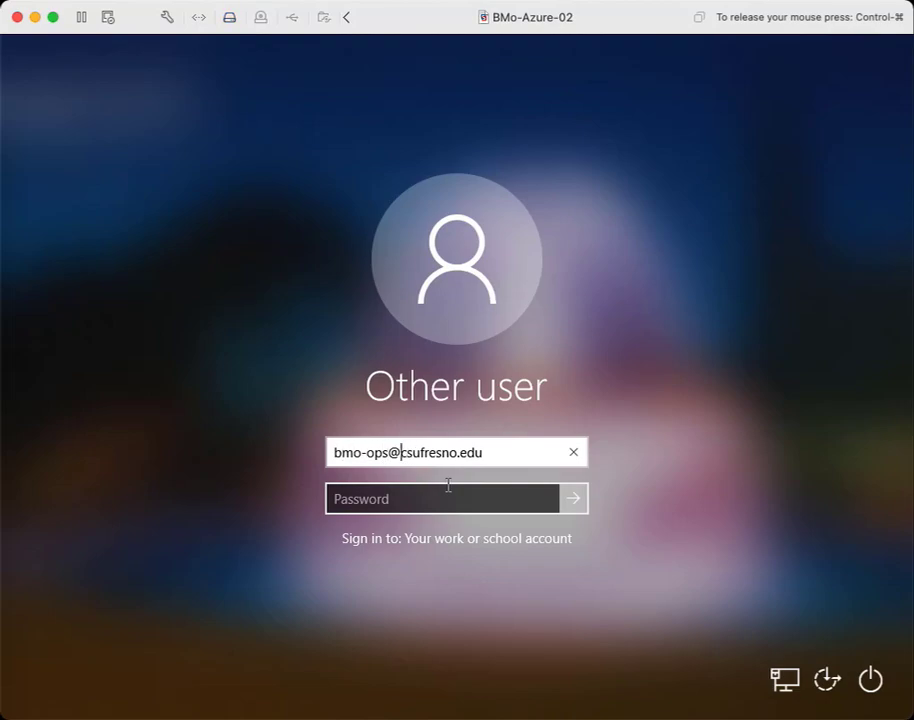
- Correct the email domain to mail.fresnostate.edu and sign in with the account password
key(Delete)
key(Delete)
key(Delete)
key(Delete)
key(Delete)
key(Delete)
key(Delete)
key(Delete)
key(Delete)
key(Delete)
key(Delete)
key(Delete)
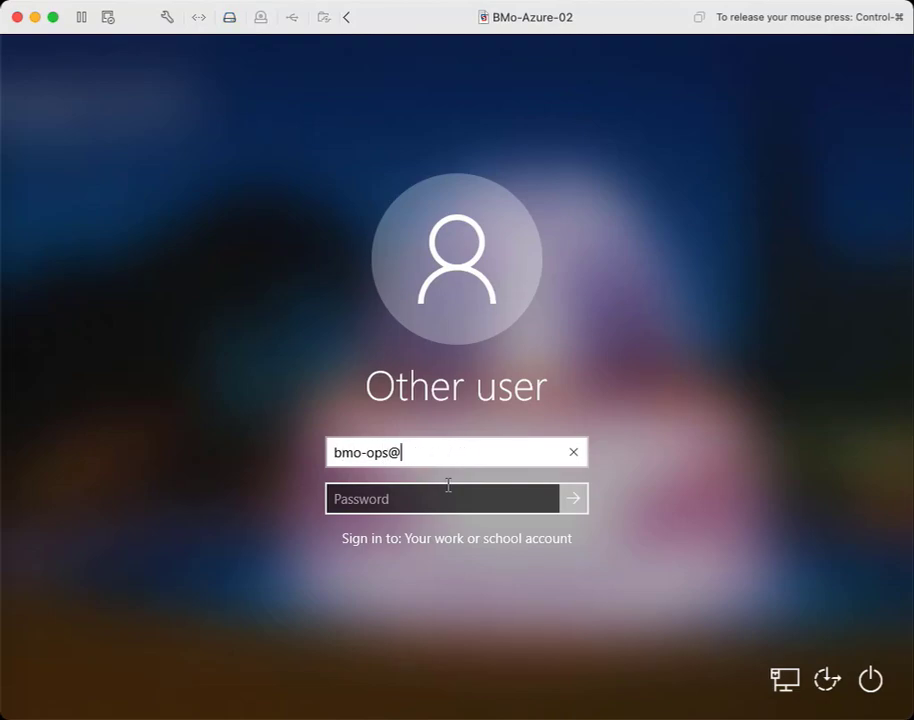
text(mail.fresnos)
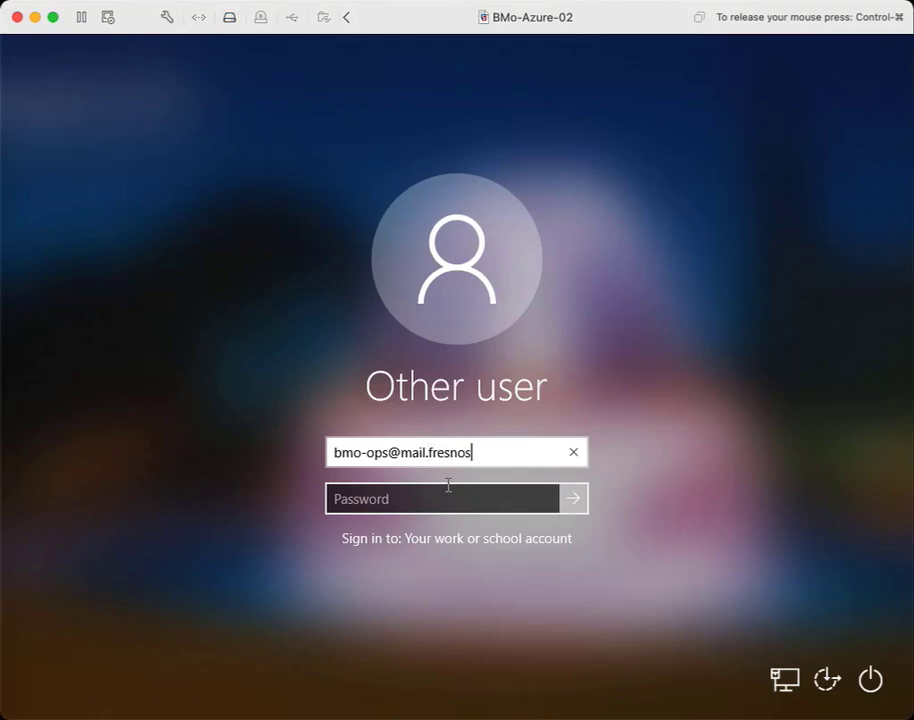
text(tate)
key(BackSpace)
key(BackSpace)
text(ate.edu)
key(Tab)
text(********)
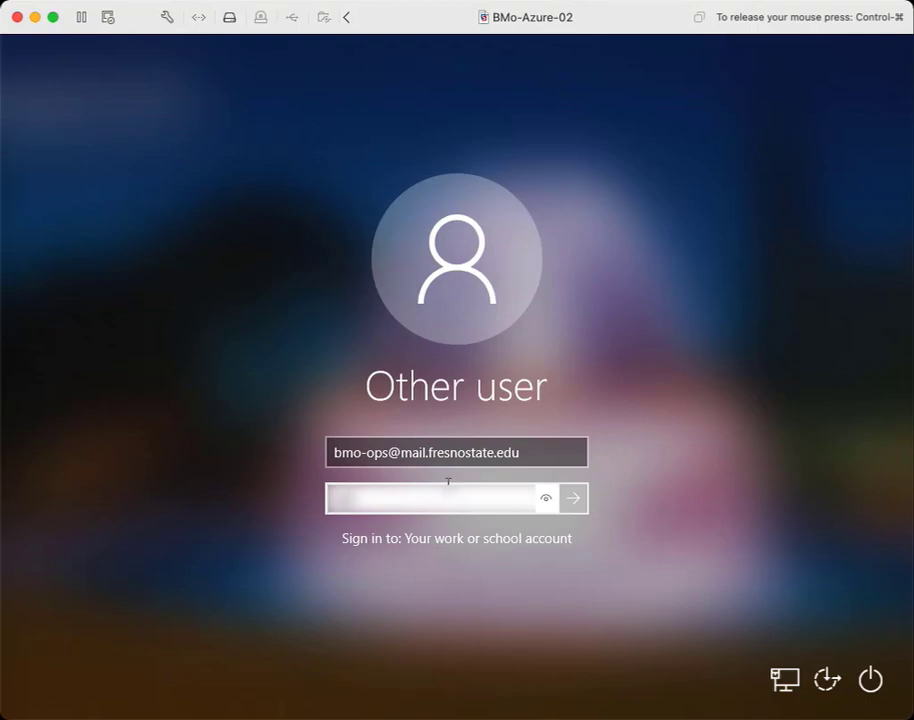
text(**********)
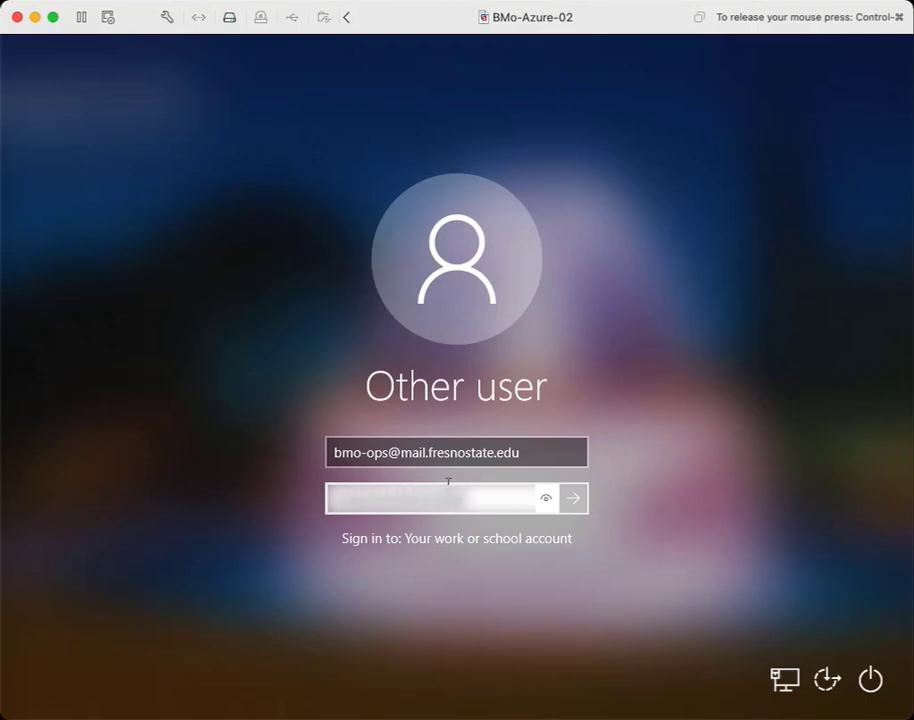
key(Return)
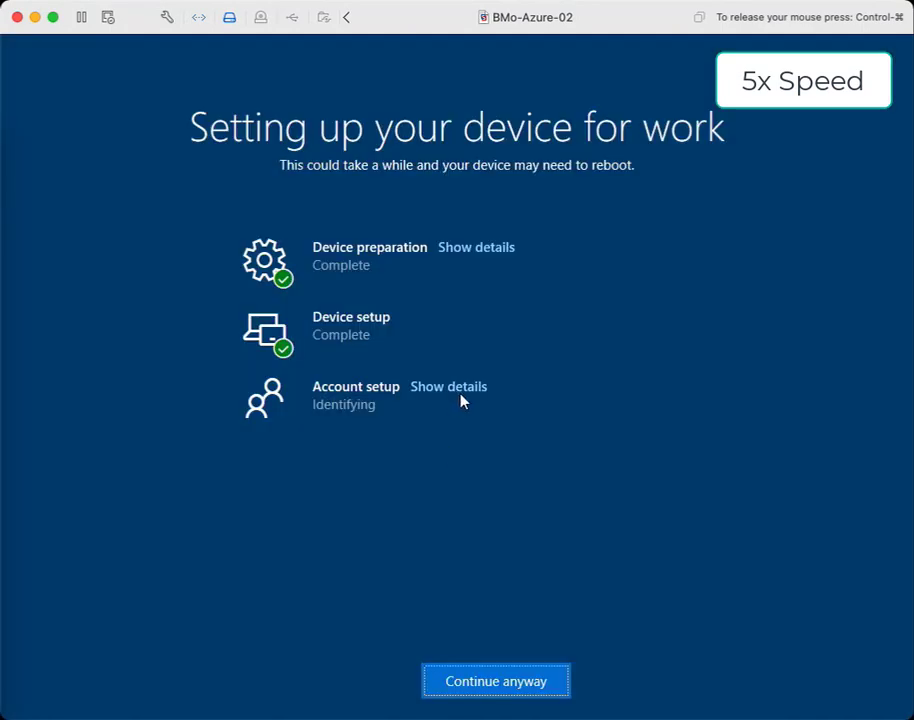
- Expand Account setup details to watch the 1 app install finish
click(452, 388)
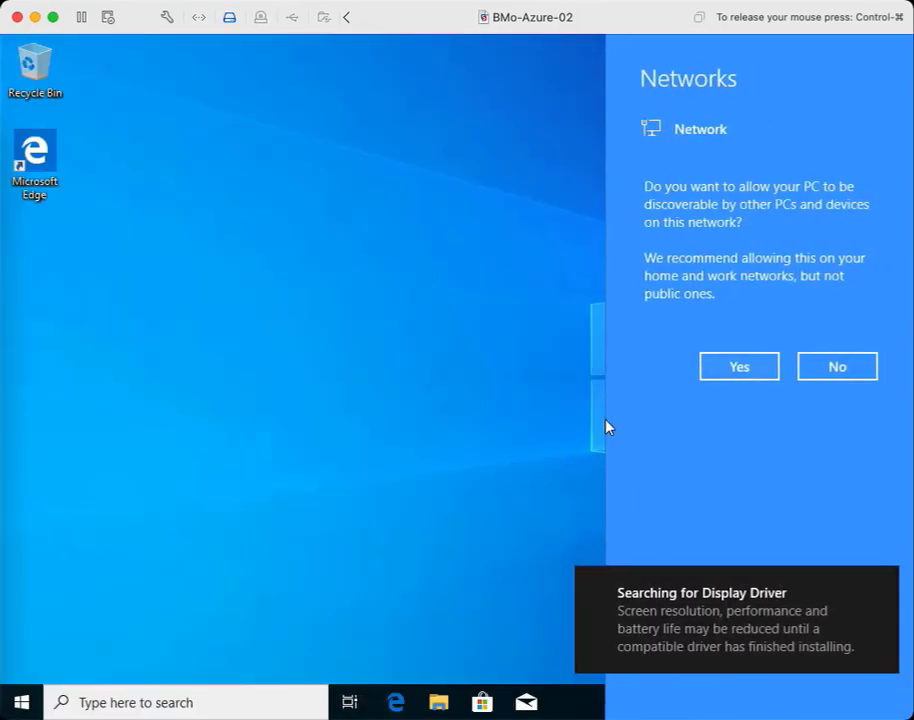
- Decline network discoverability and dismiss the display driver and device-ready notifications
click(837, 367)
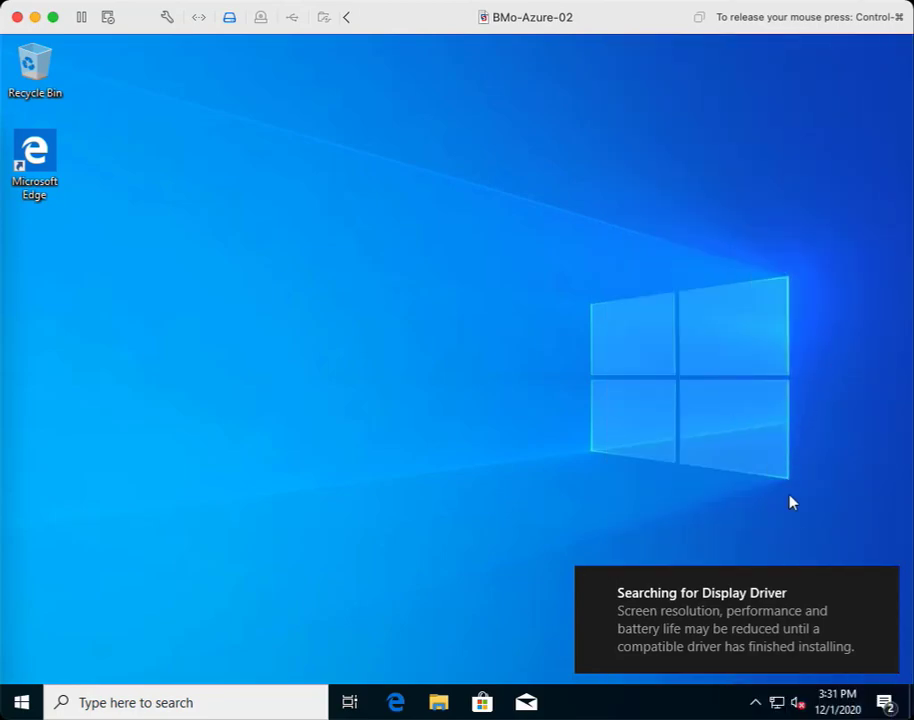
click(882, 584)
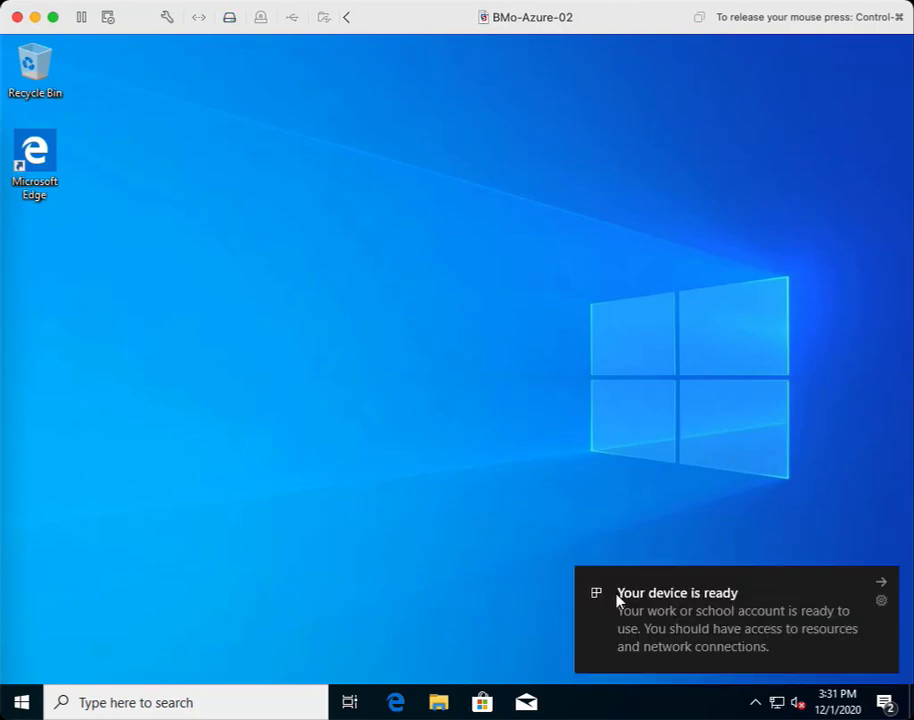
click(884, 583)
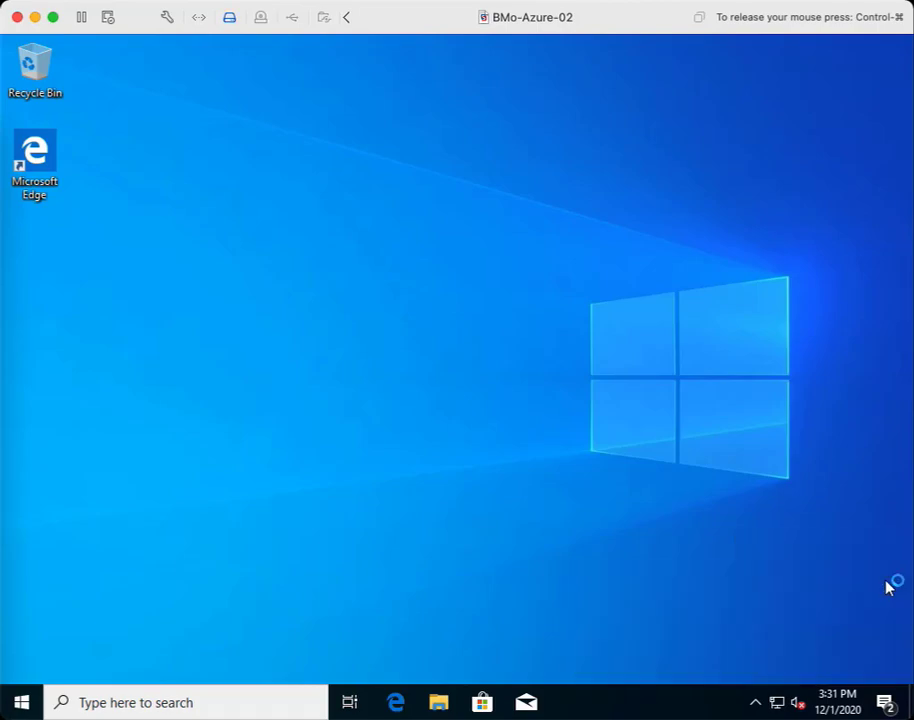
click(755, 704)
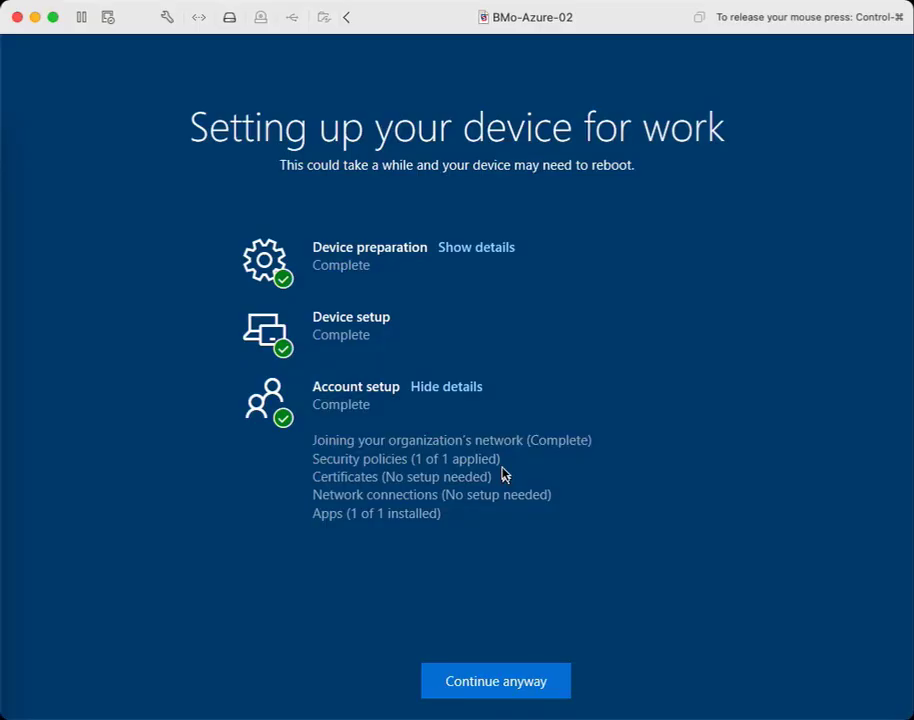
- Search 'compan' from Start to launch Company Portal and maximize its window
click(486, 679)
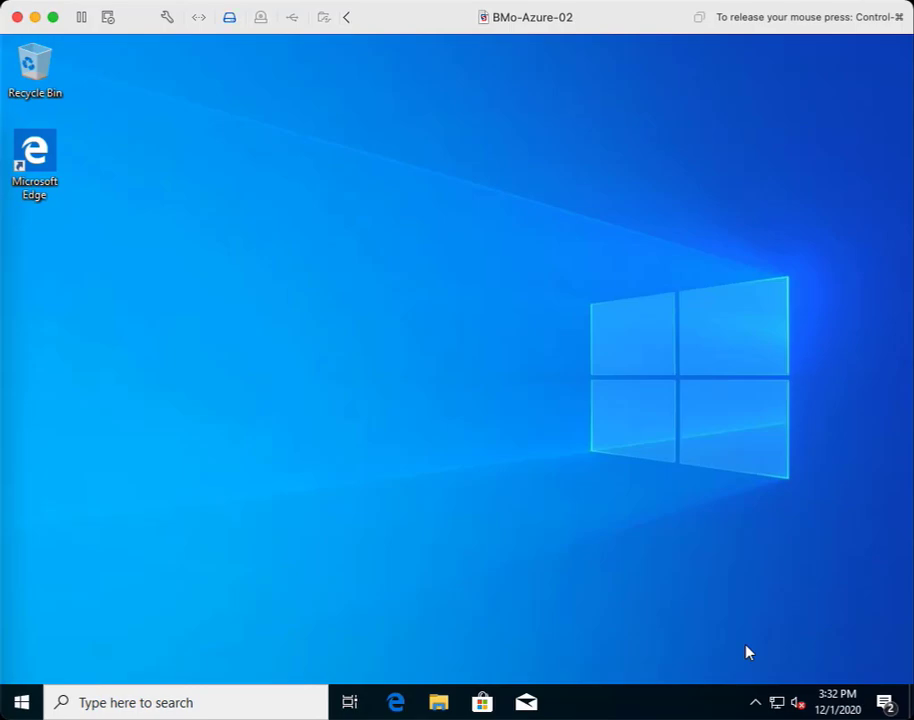
click(22, 703)
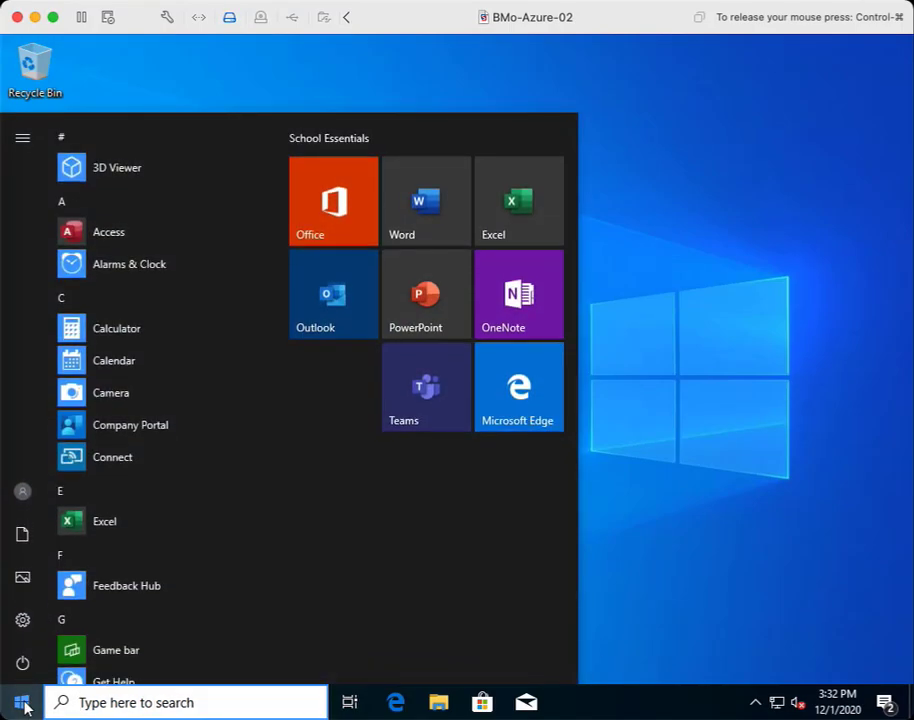
text(compan)
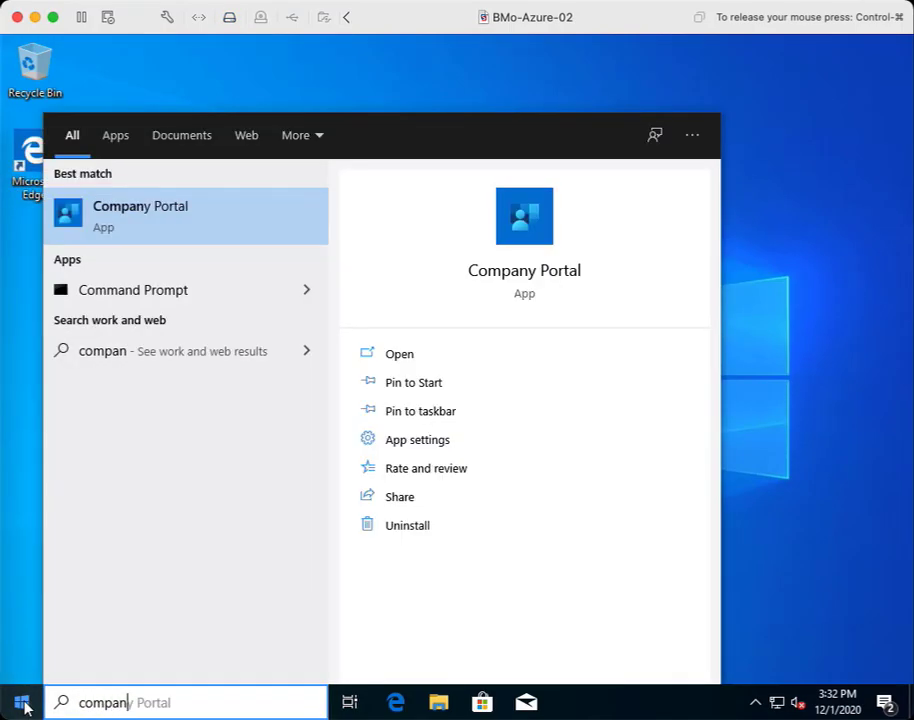
key(Return)
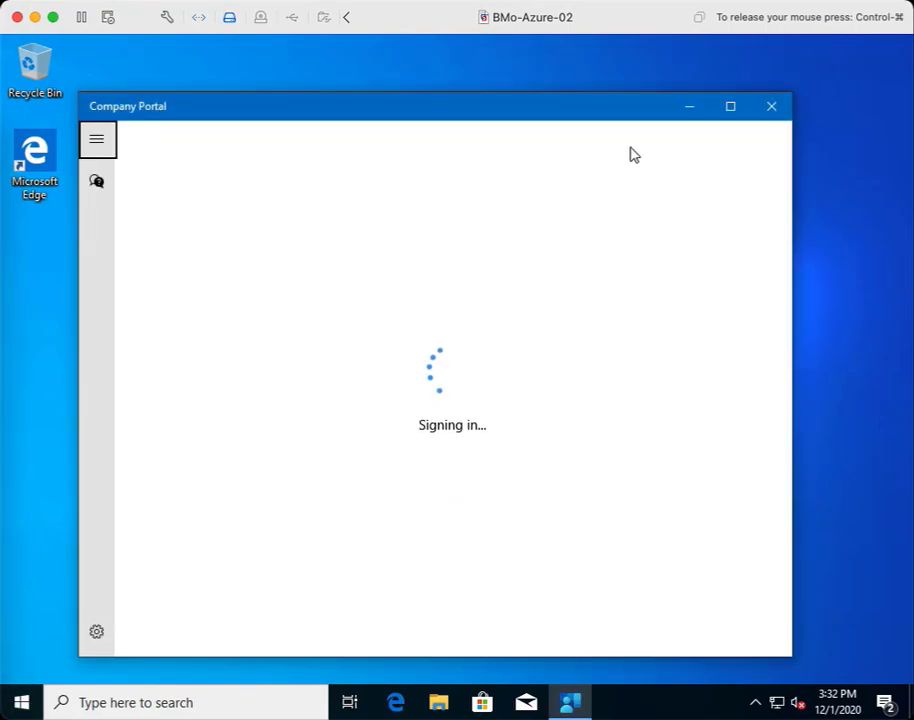
click(733, 108)
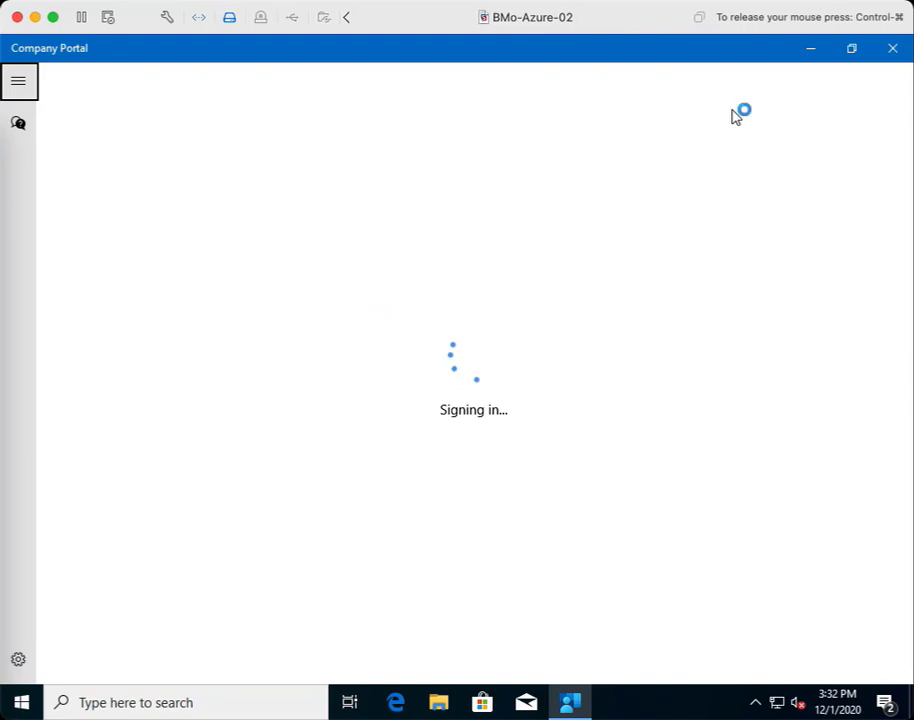
- Run Sync from Company Portal Settings until it shows 'Last sync was successful'
click(755, 703)
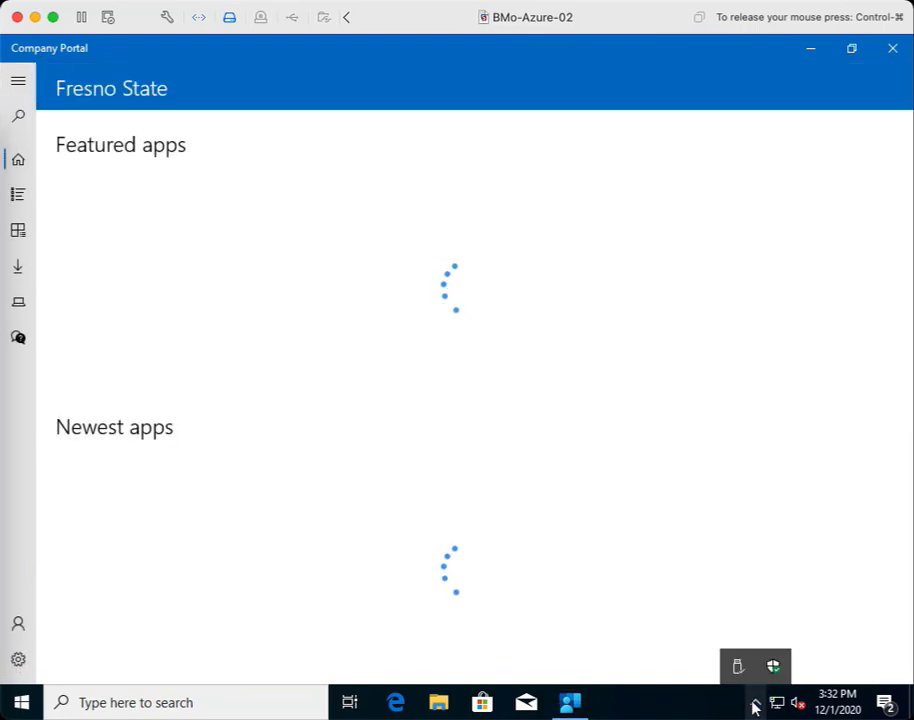
click(284, 484)
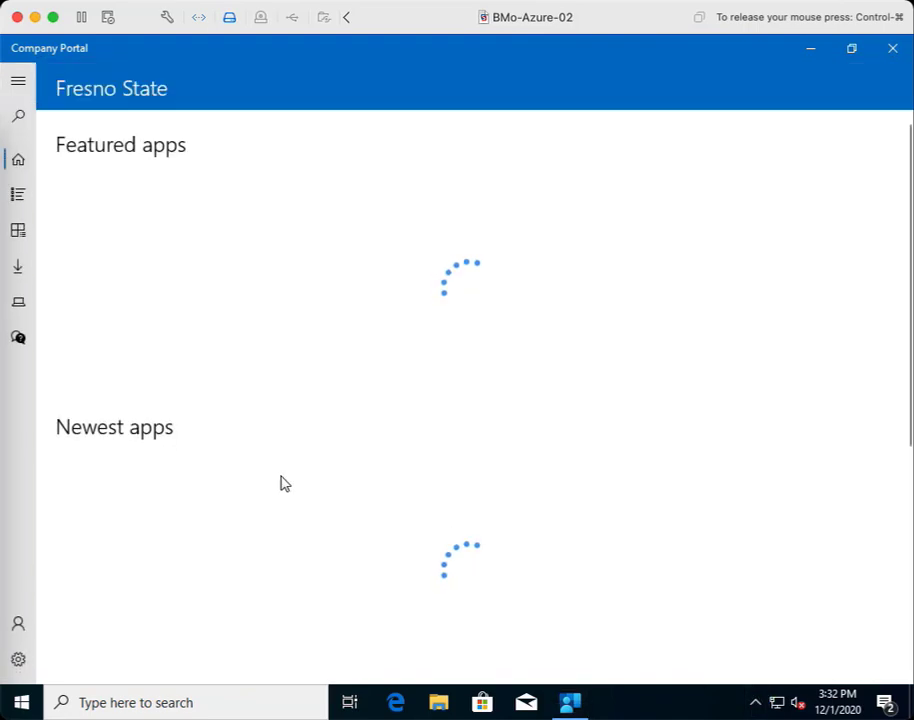
click(18, 658)
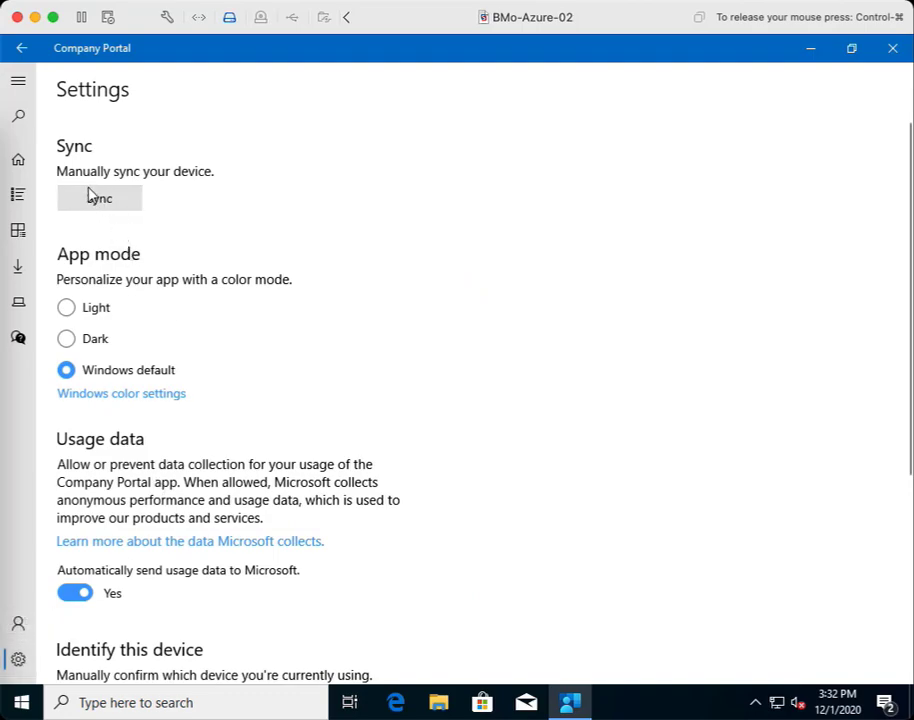
click(90, 197)
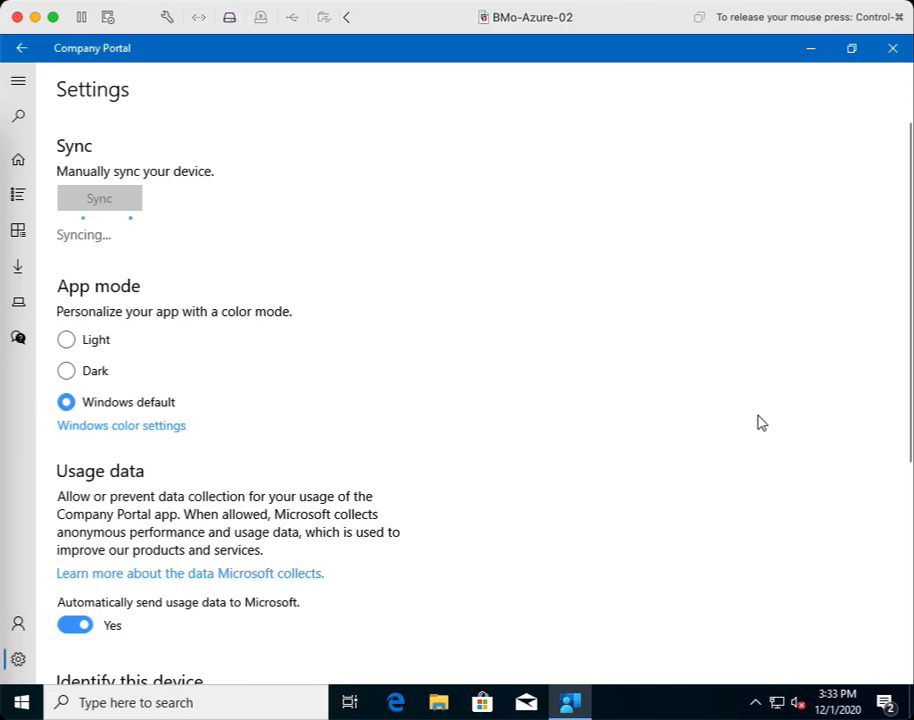
scroll(760, 422, down, 5)
scroll(760, 422, up, 5)
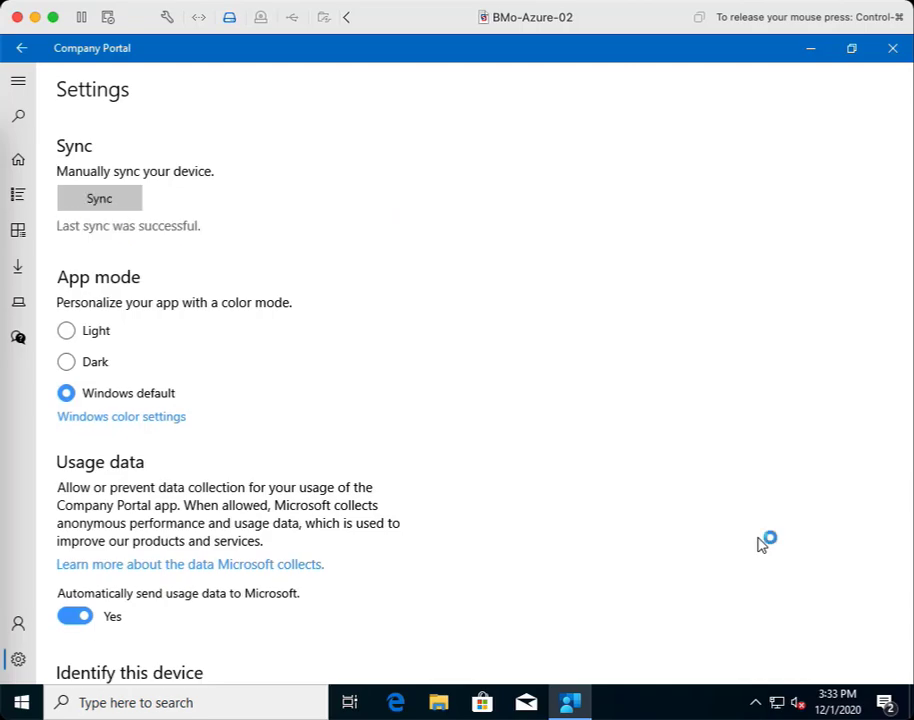
click(755, 703)
click(653, 625)
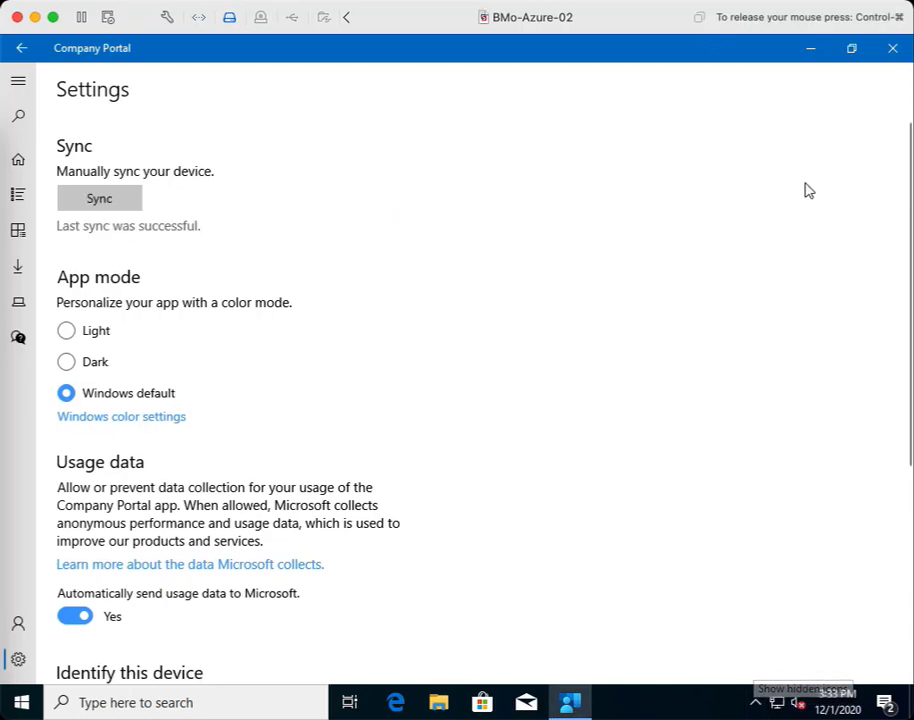
- Close Company Portal and dismiss the OneDrive syncing and backup notifications
click(892, 48)
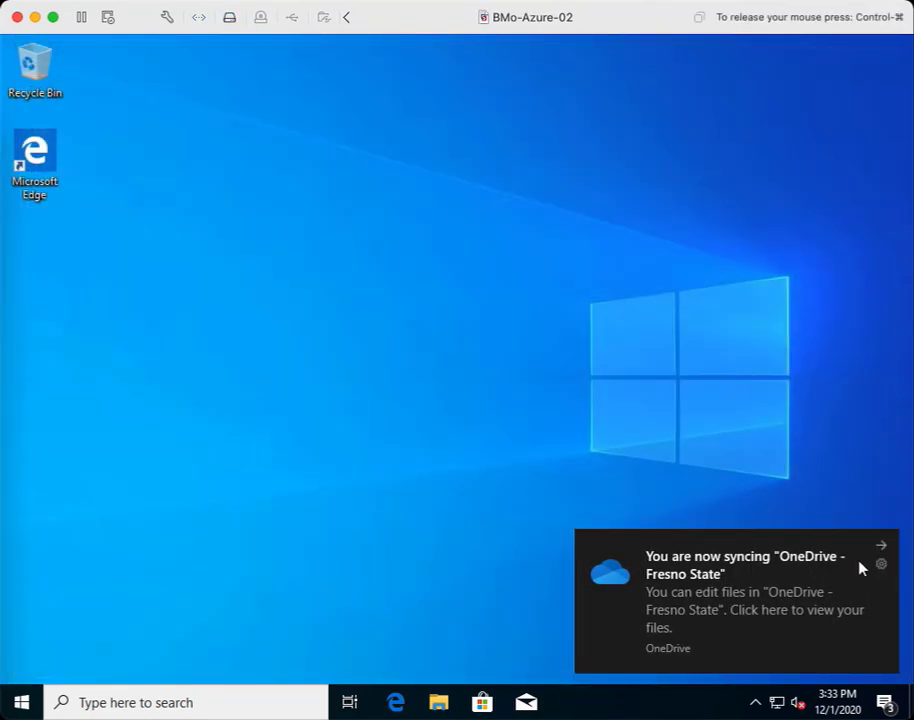
click(881, 549)
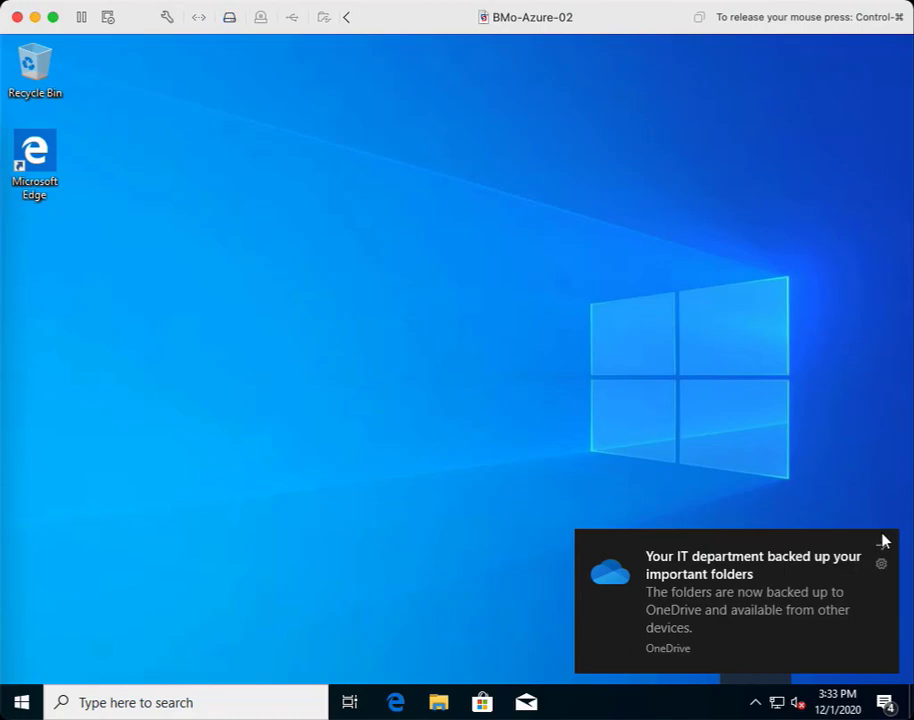
click(882, 544)
- Open the OneDrive - Fresno State folder from the OneDrive tray panel
click(755, 702)
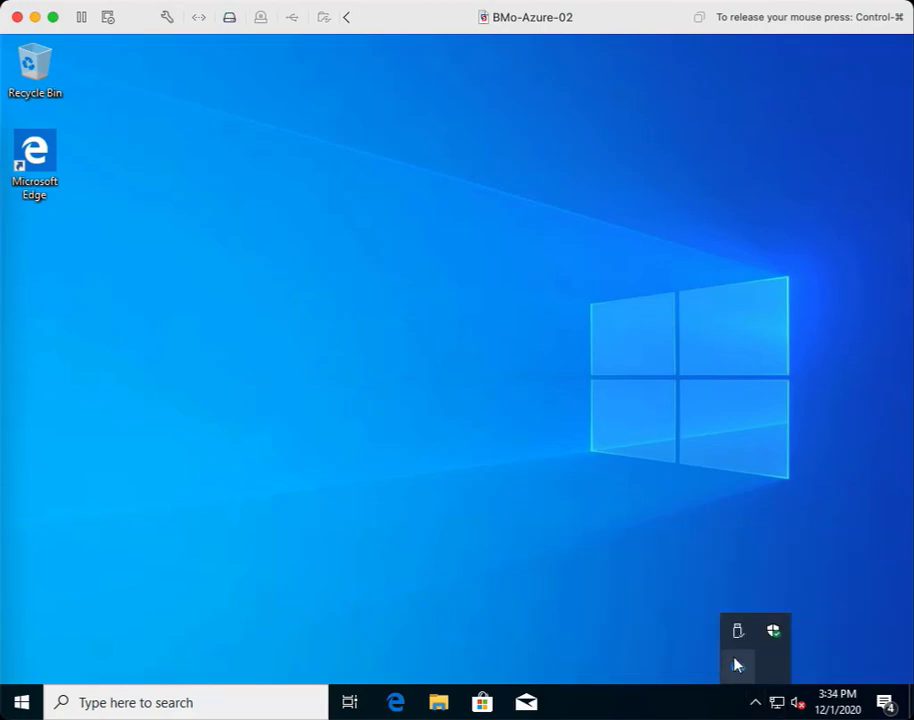
click(736, 668)
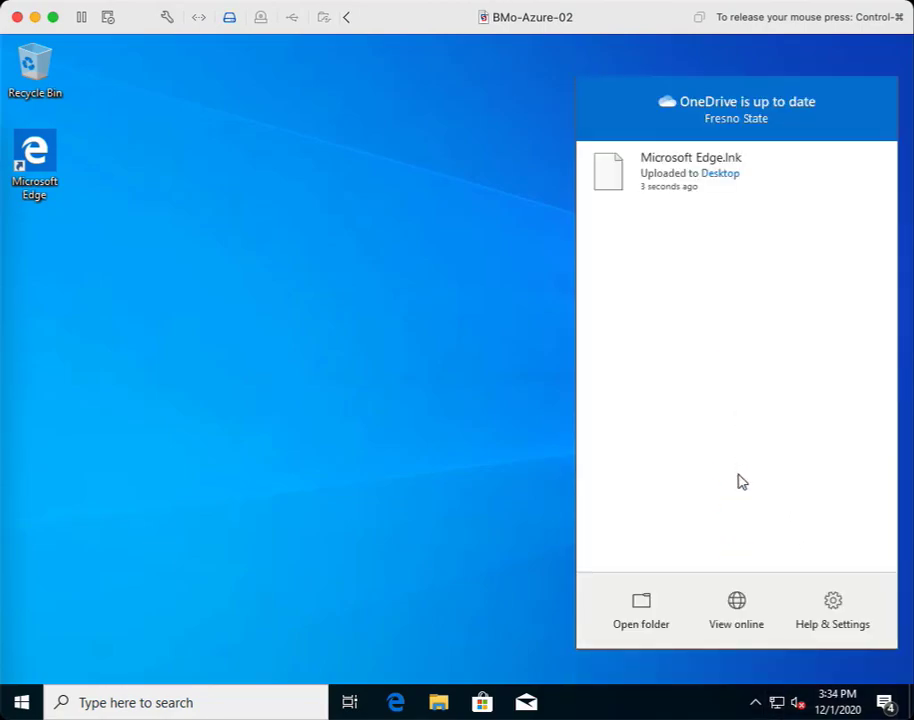
click(652, 622)
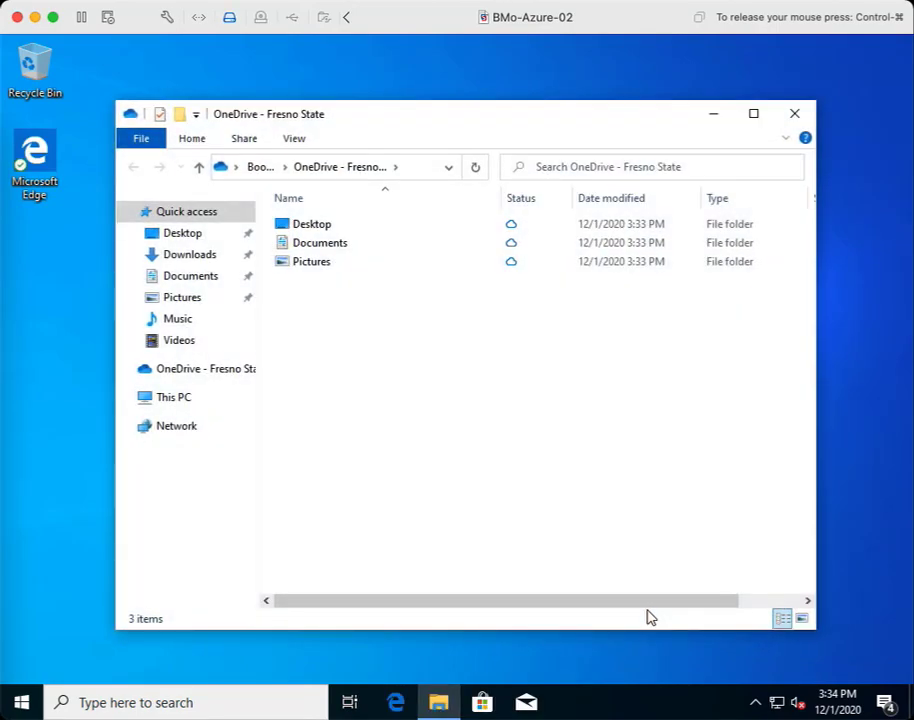
- Permanently delete the Microsoft Edge shortcut from OneDrive's Desktop folder and close File Explorer
double_click(310, 224)
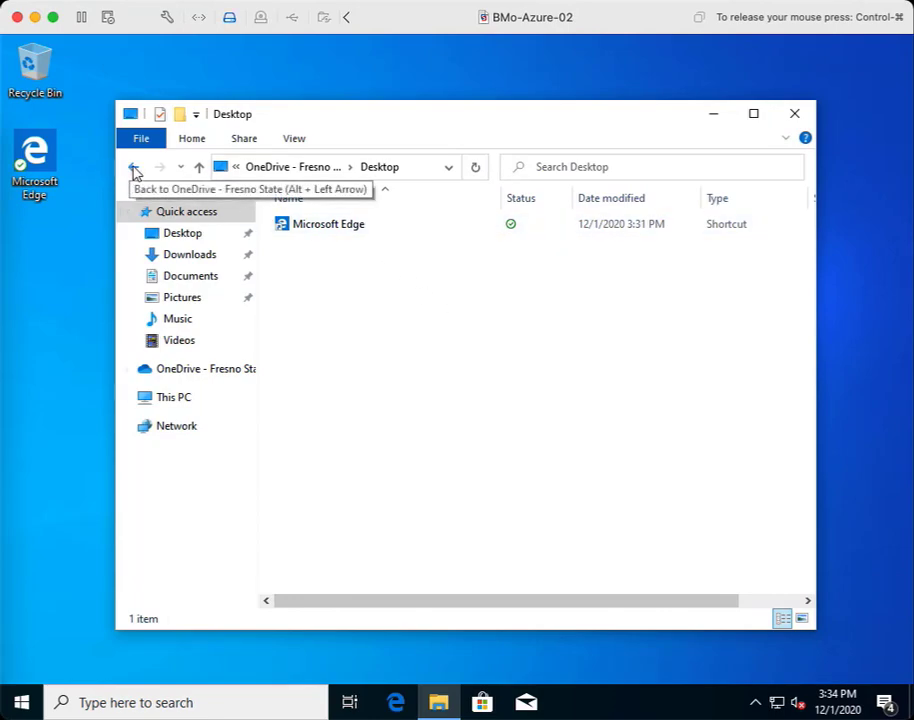
drag(444, 310, 283, 224)
key(shift+Delete)
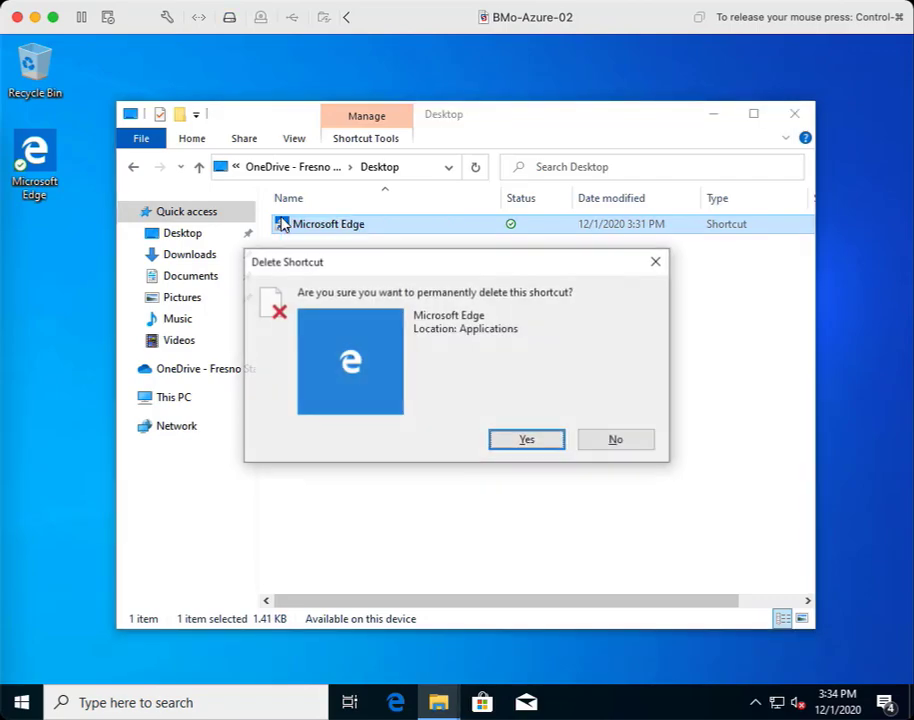
key(Return)
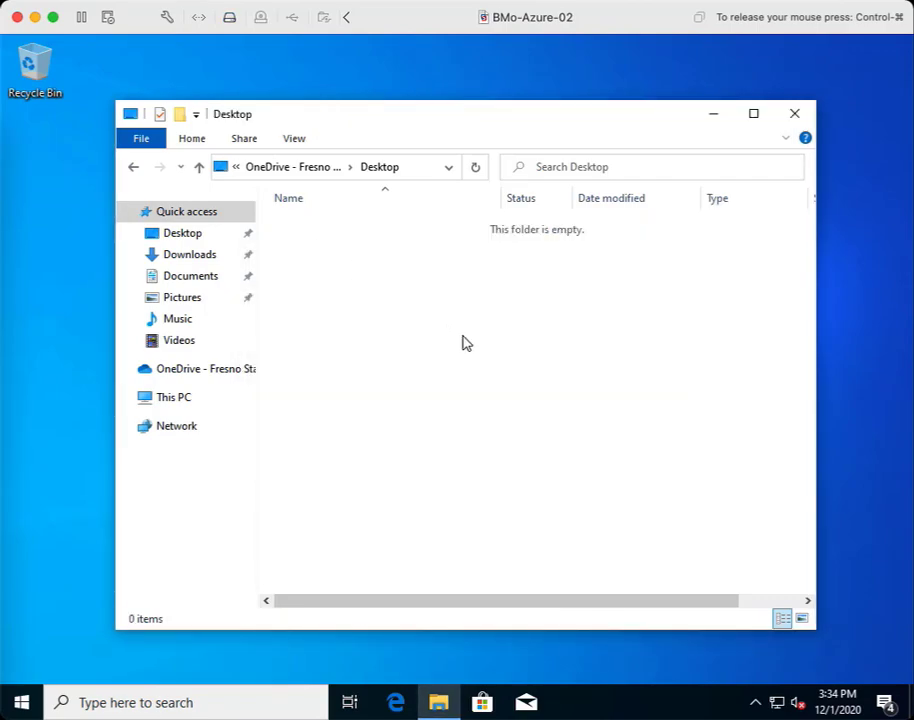
click(794, 114)
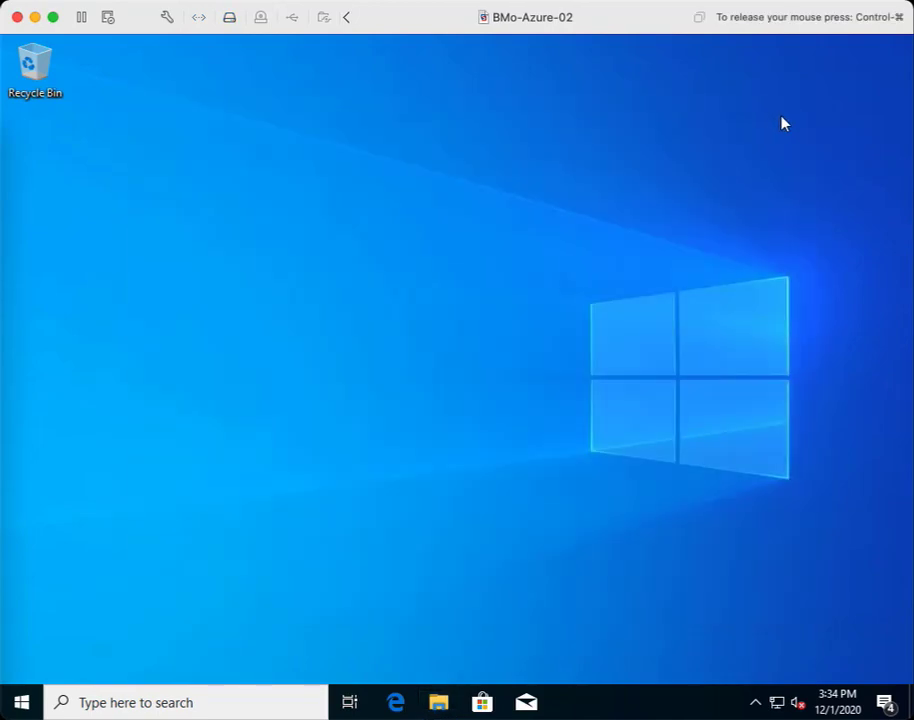
- Load speedtest.net in a maximized Edge window, then close Edge with all its tabs
click(397, 703)
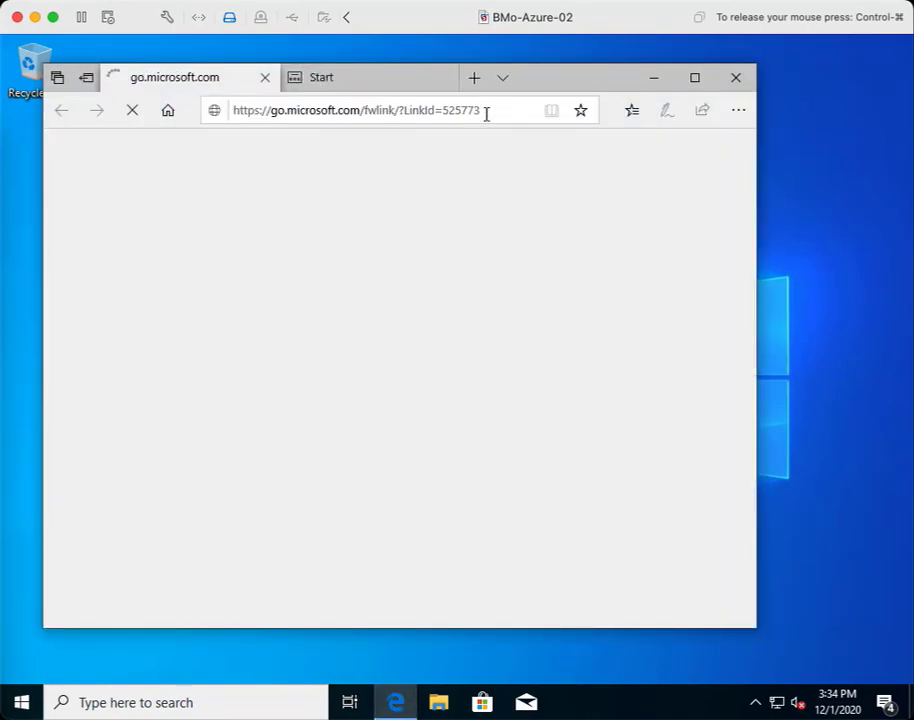
click(486, 112)
text(spee)
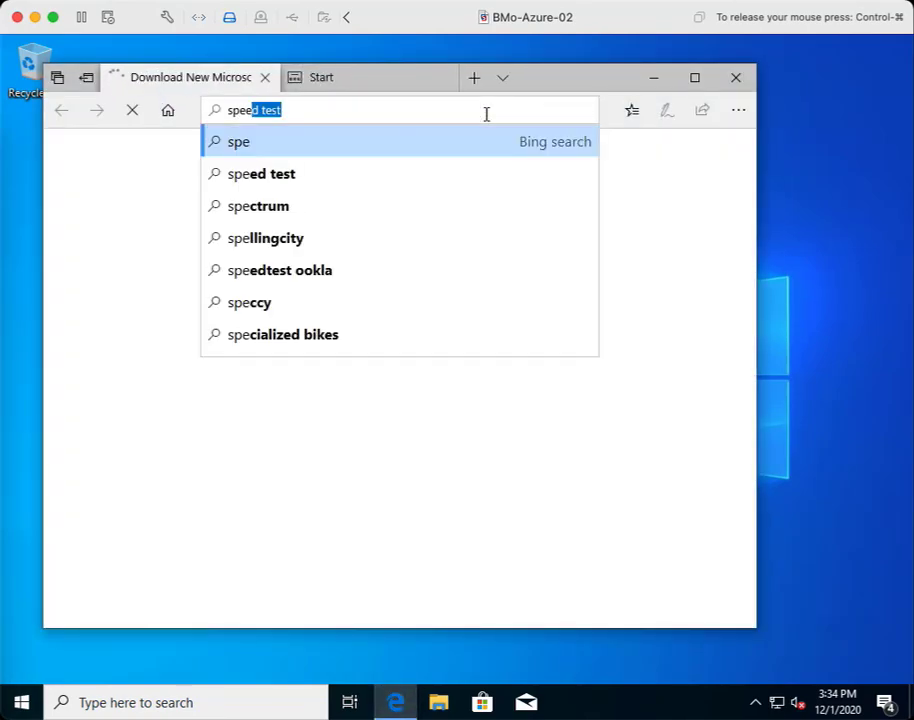
text(dtest.net)
key(BackSpace)
key(BackSpace)
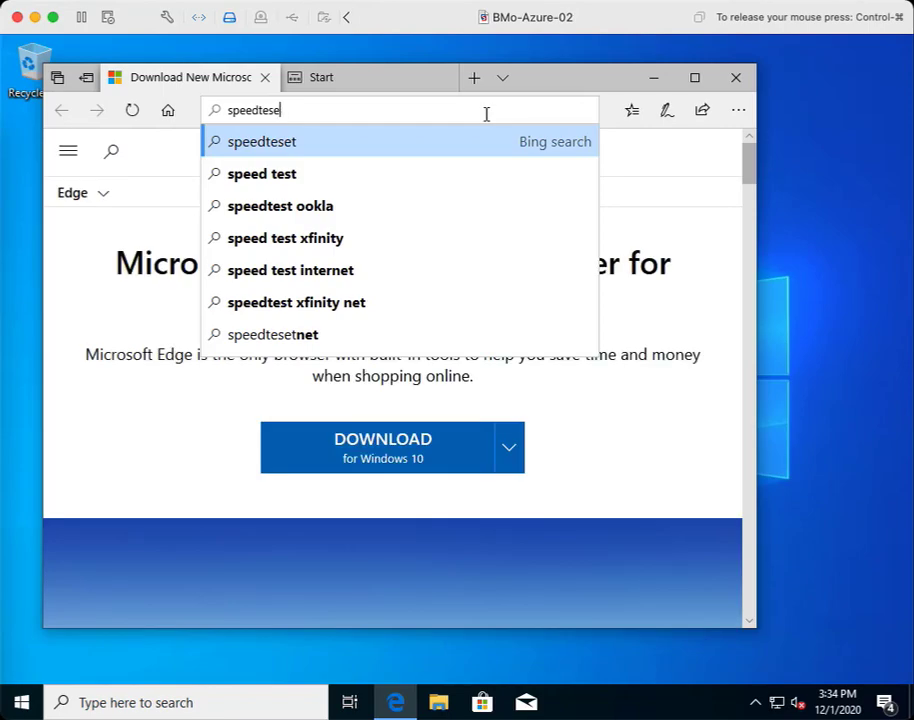
text(t.net)
key(Return)
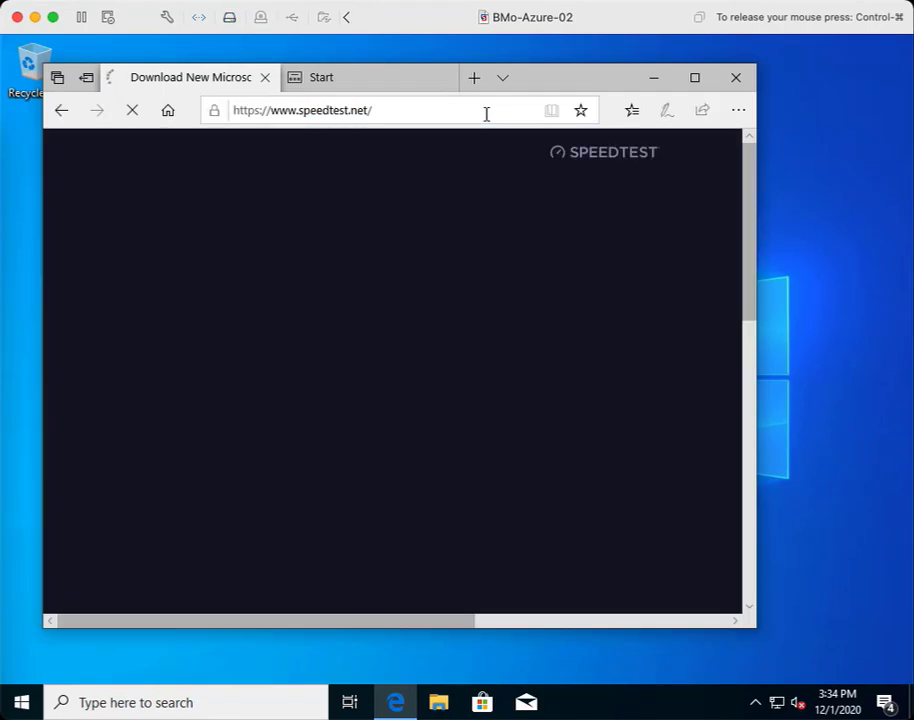
click(697, 79)
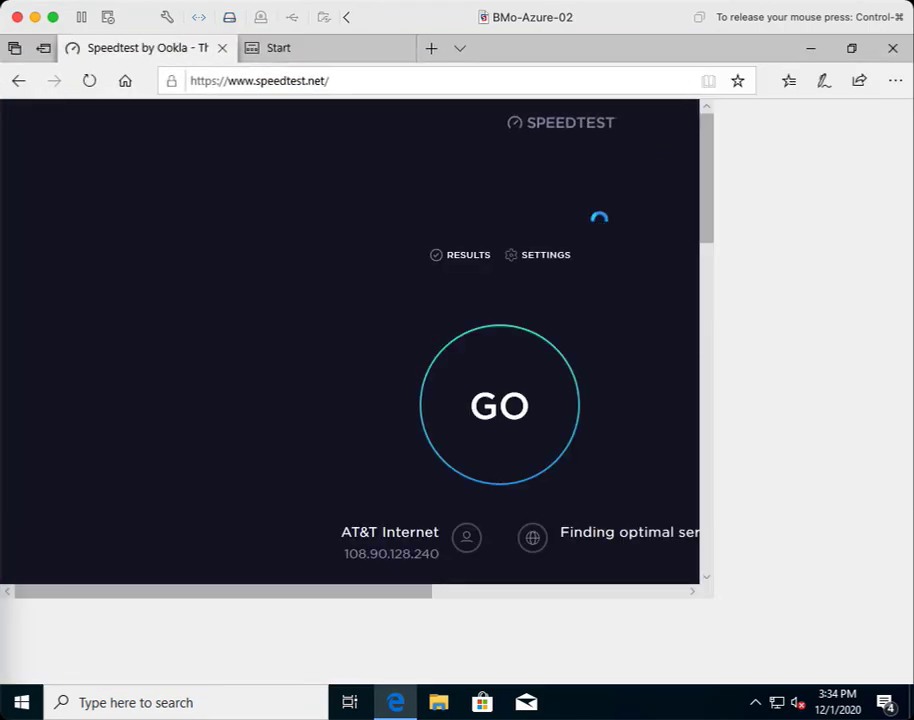
click(896, 52)
click(375, 411)
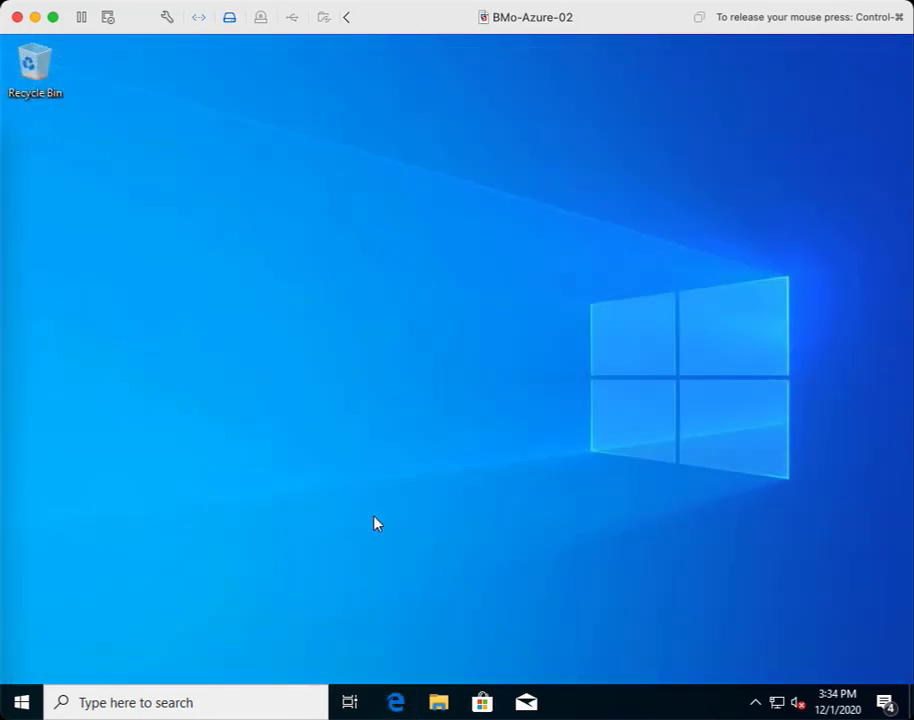
- Open Command Prompt via cmd and run ipconfig, showing IPv4 172.16.60.2 and gateway 172.16.60.1
click(15, 708)
text(cmd)
key(Return)
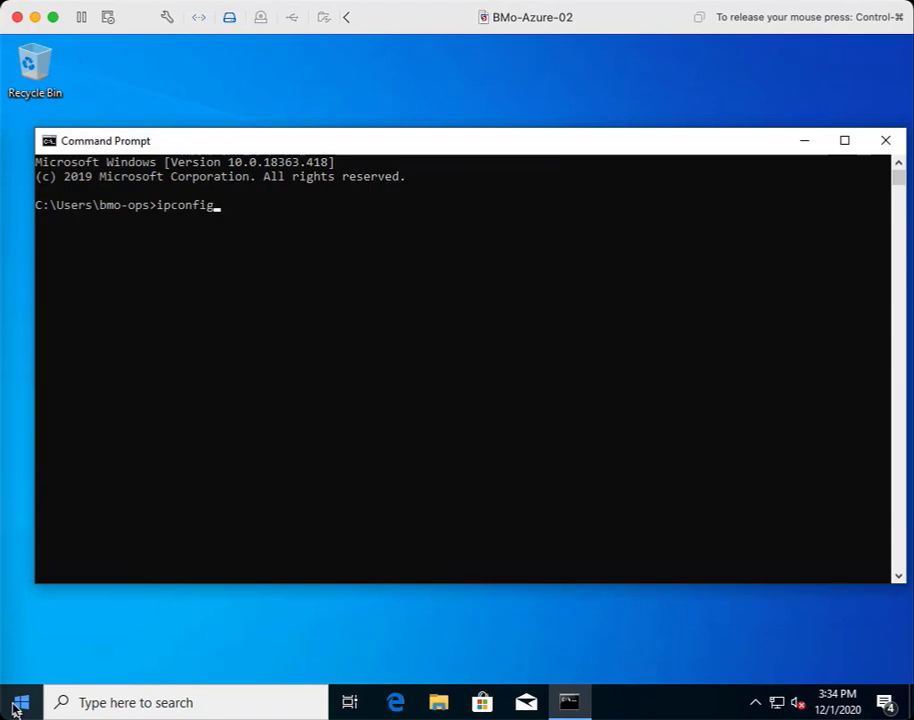
key(Return)
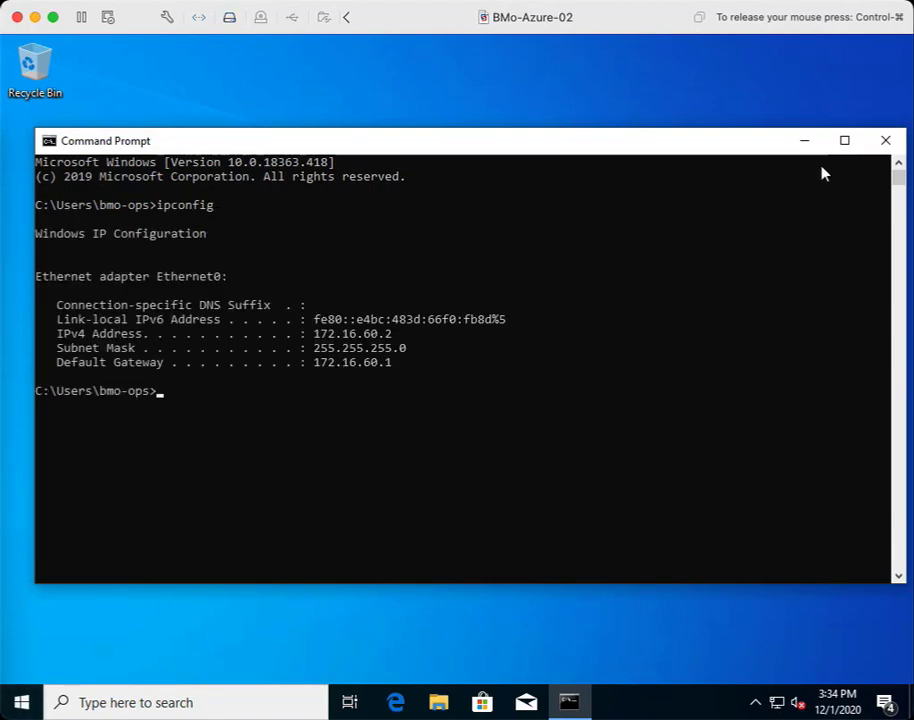